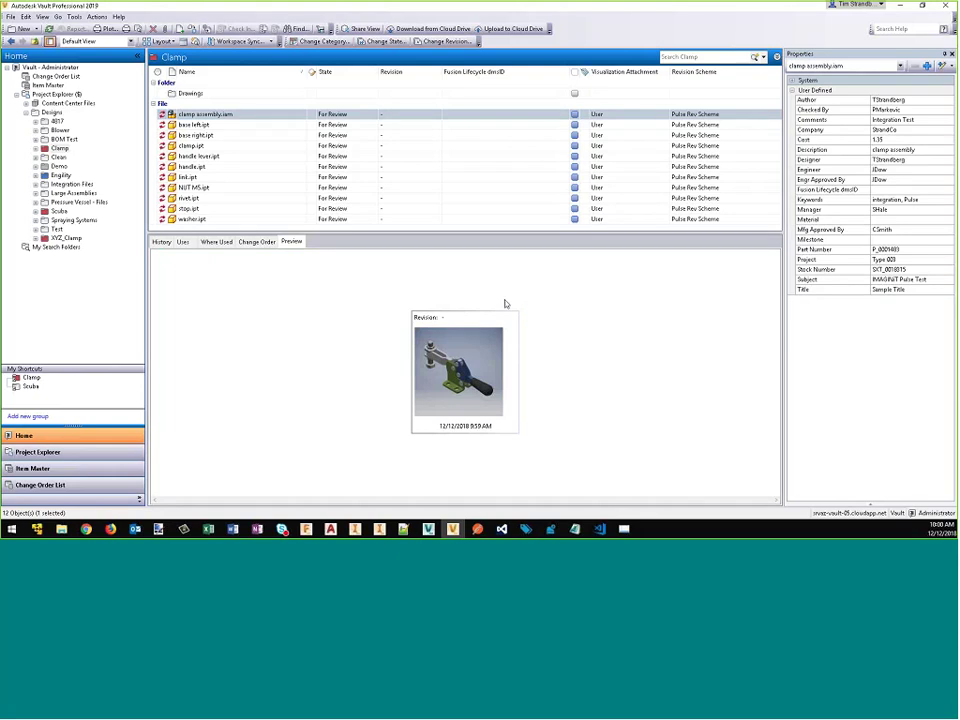
Step: Refresh Pulse until the clamp assembly.iam(v2) Send Vault File to FLC request shows Complete
{"action": "left_click", "coordinate": [88, 530]}
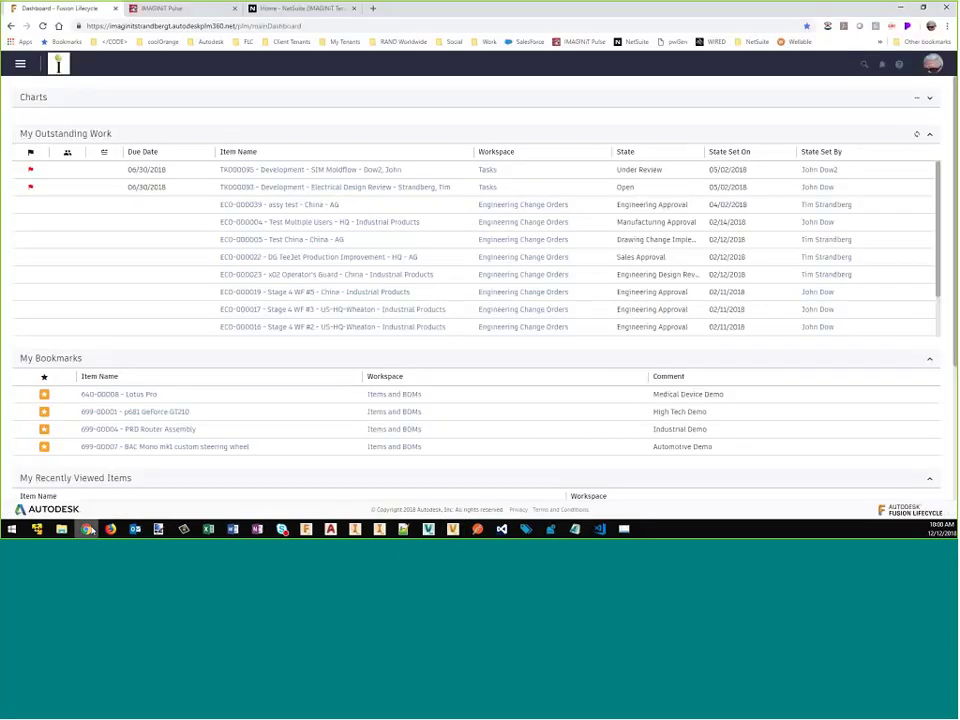
{"action": "left_click", "coordinate": [185, 13]}
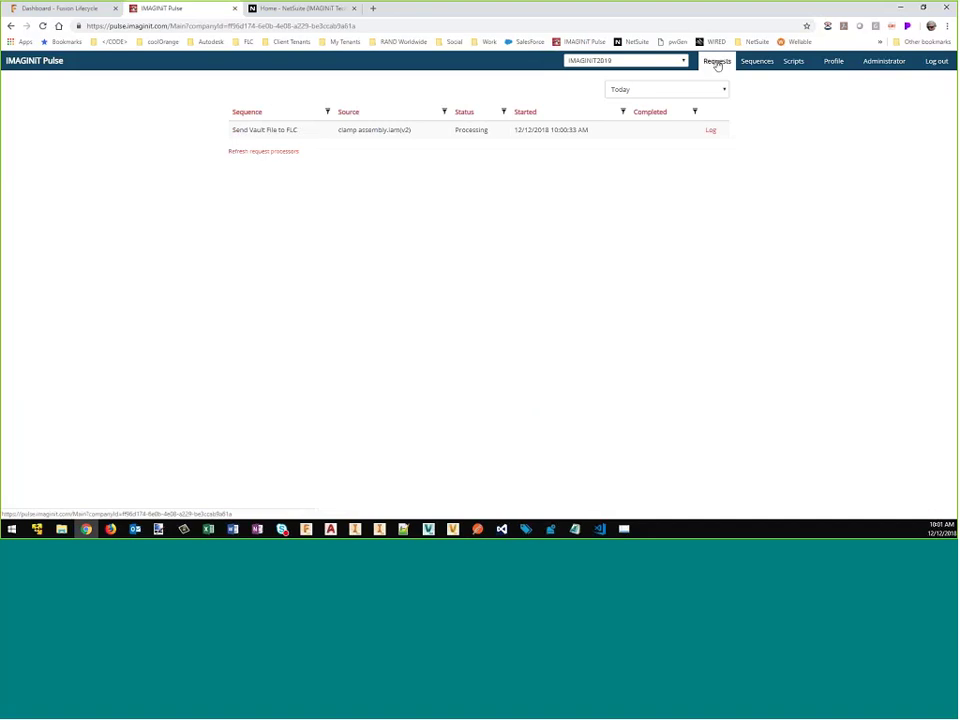
{"action": "left_click", "coordinate": [717, 62]}
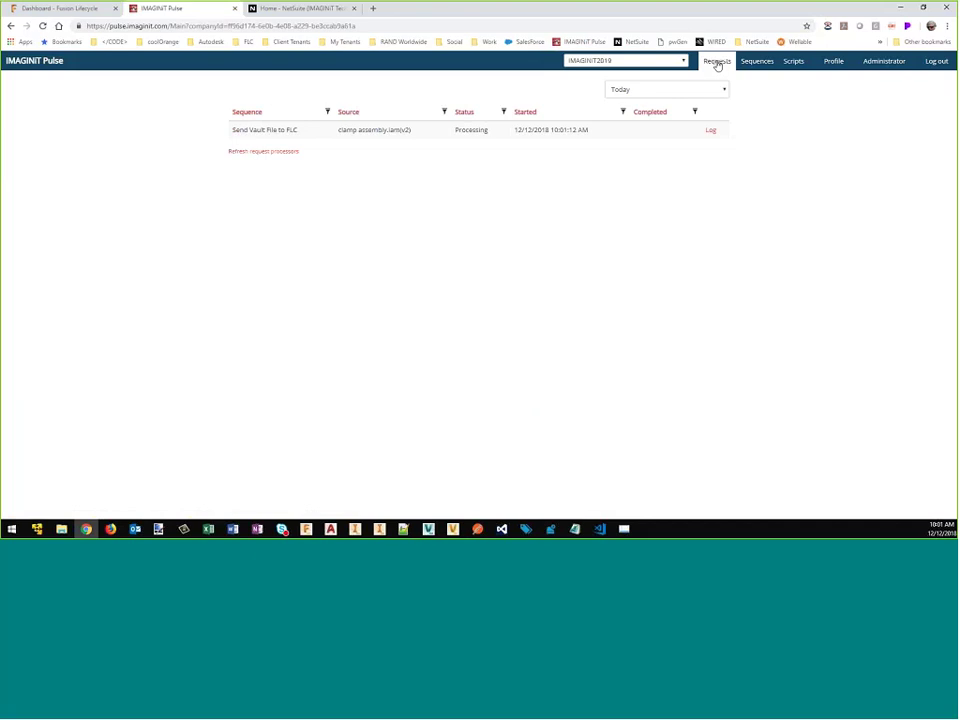
{"action": "left_click", "coordinate": [717, 62]}
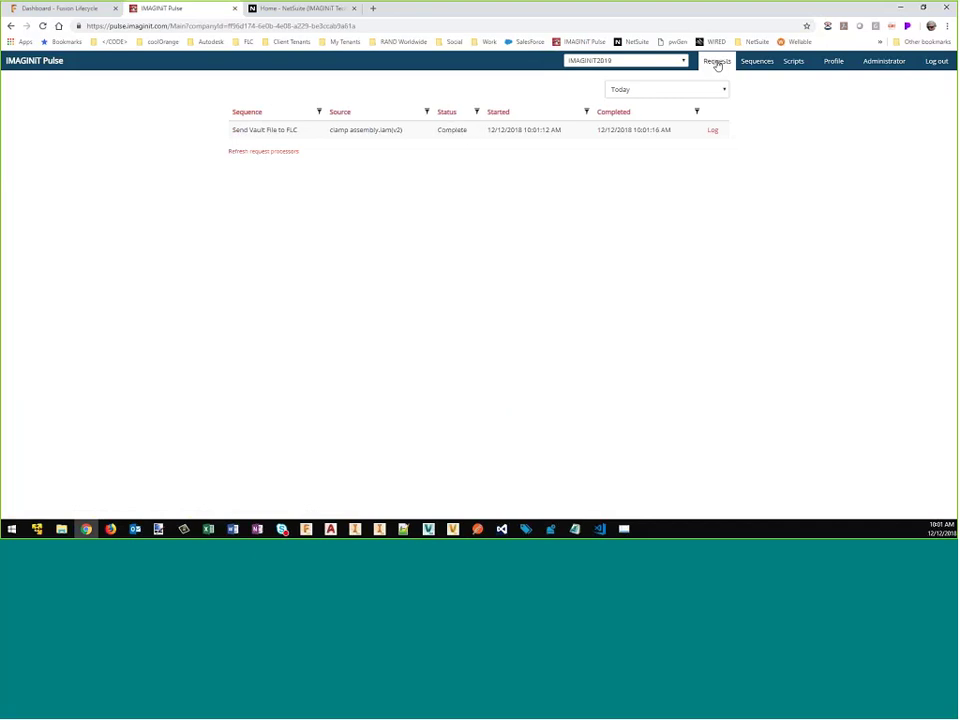
{"action": "left_click", "coordinate": [88, 12]}
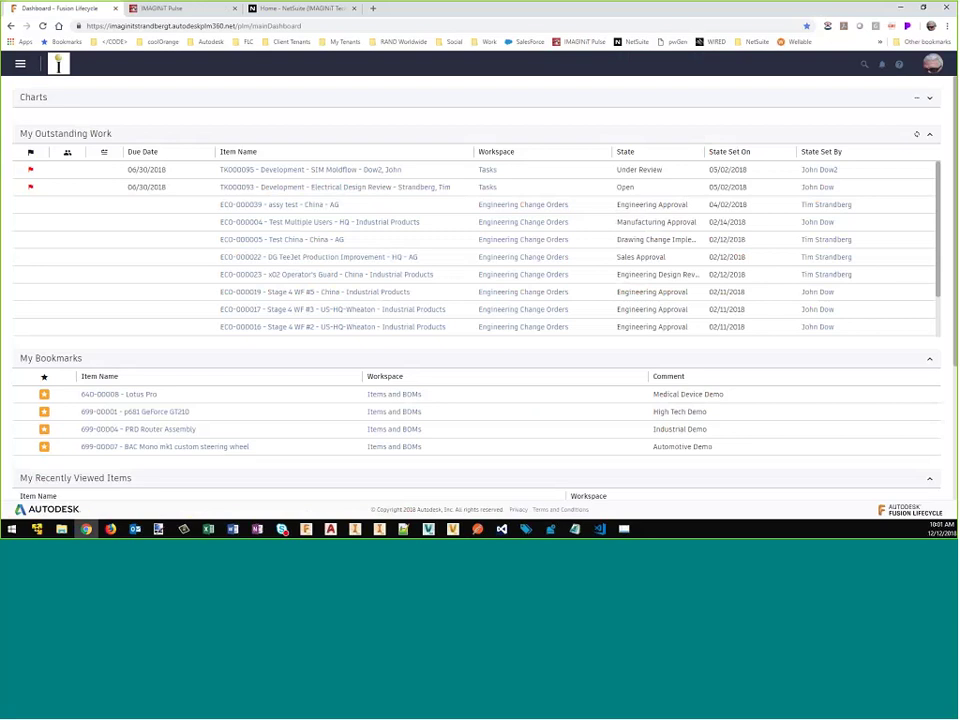
Step: Open the P_0001483 clamp assembly item from the Vault 2019 Items & BOMs workspace
{"action": "left_click", "coordinate": [20, 64]}
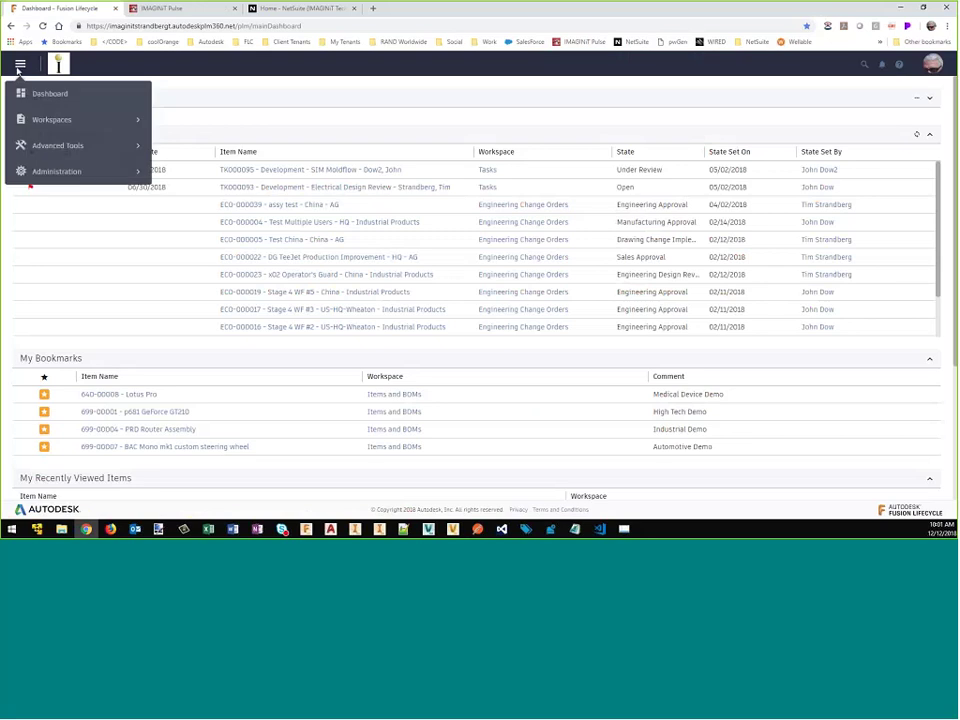
{"action": "left_click", "coordinate": [49, 123]}
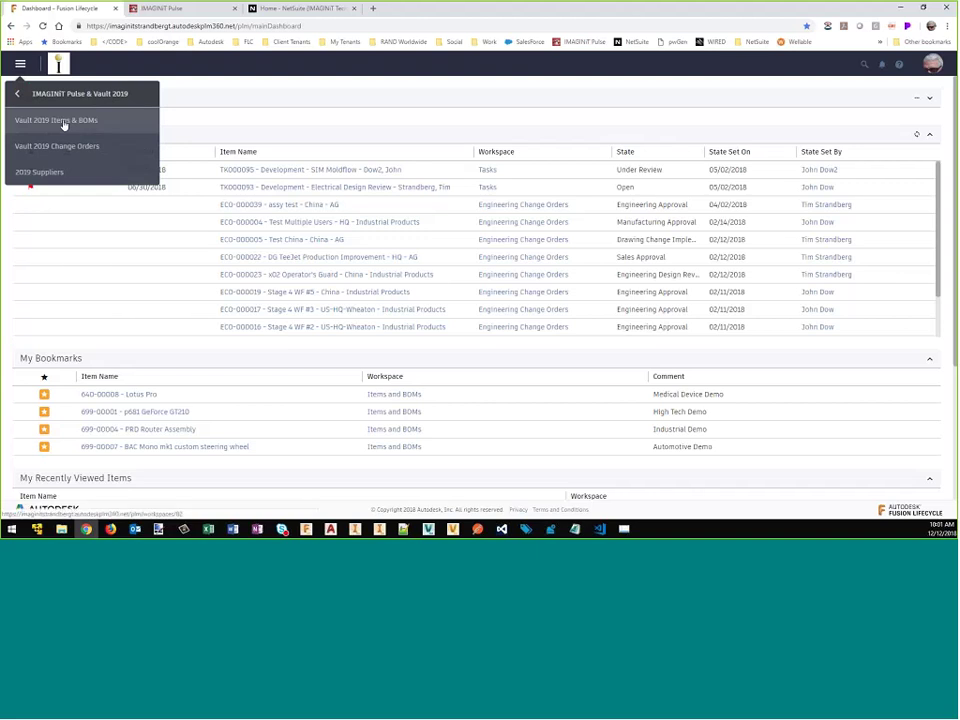
{"action": "left_click", "coordinate": [65, 124]}
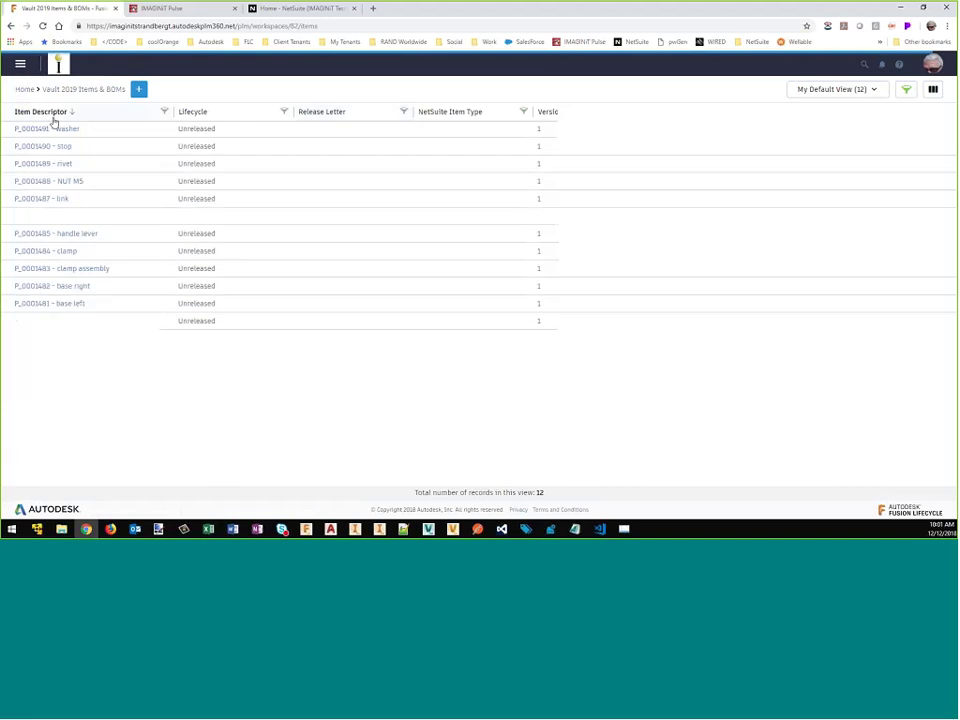
{"action": "left_click", "coordinate": [79, 270]}
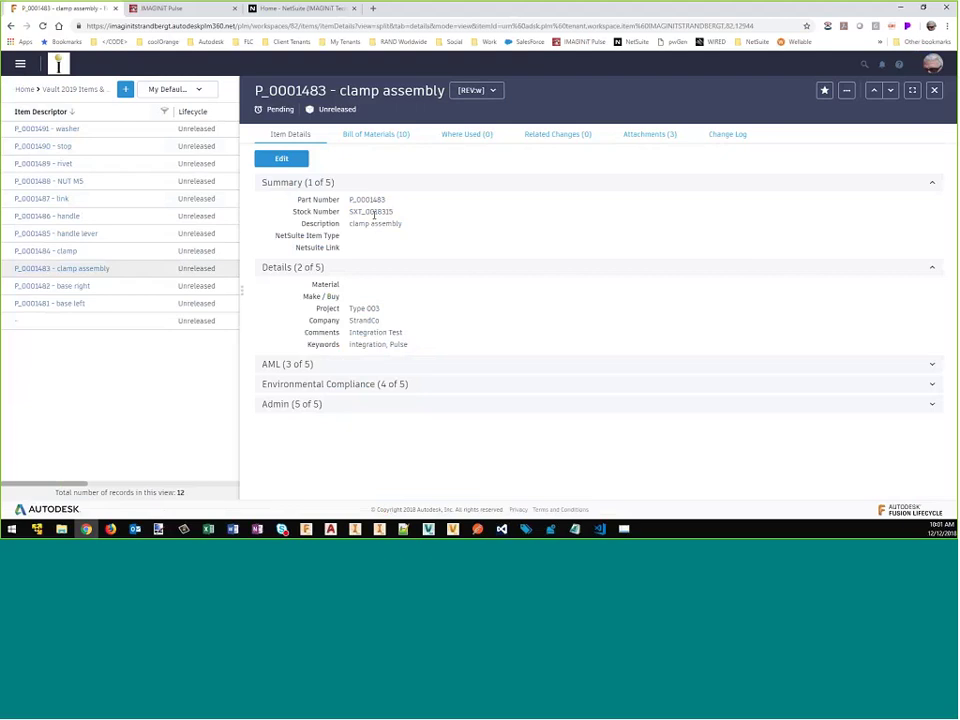
{"action": "key", "text": "alt+Tab"}
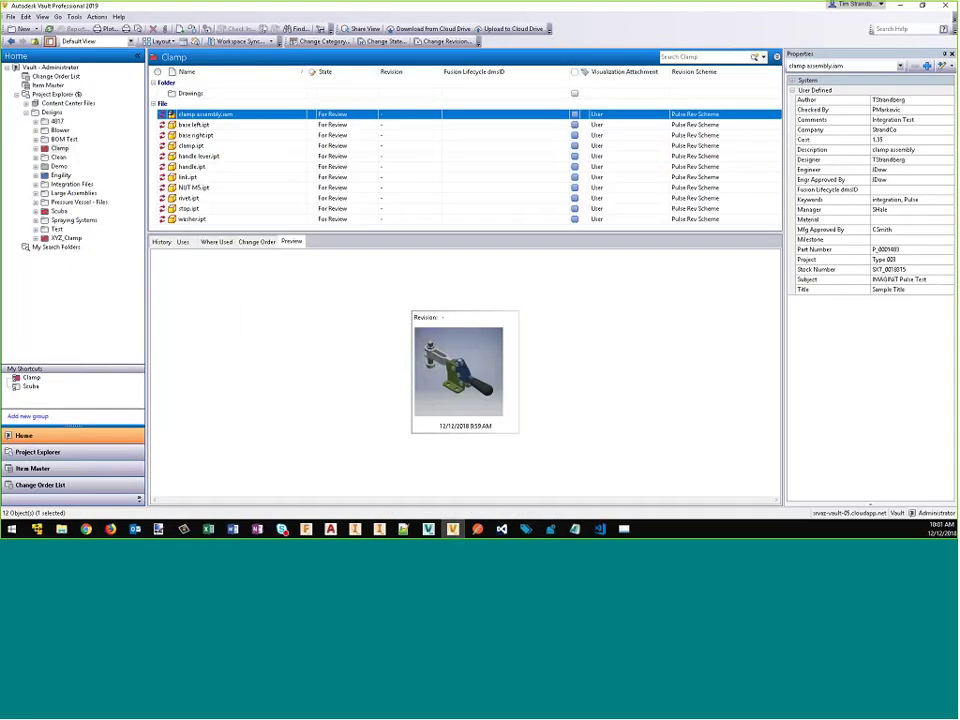
Step: Compare the clamp assembly's part number, stock number and description in Vault's Properties panel
{"action": "left_click", "coordinate": [907, 250]}
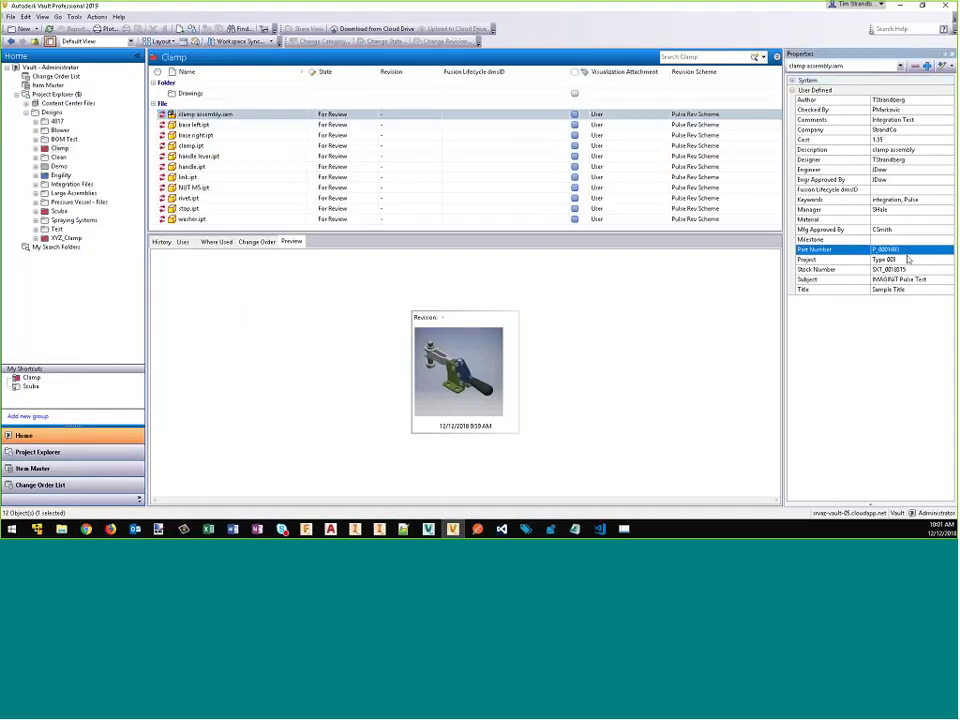
{"action": "left_click", "coordinate": [908, 270]}
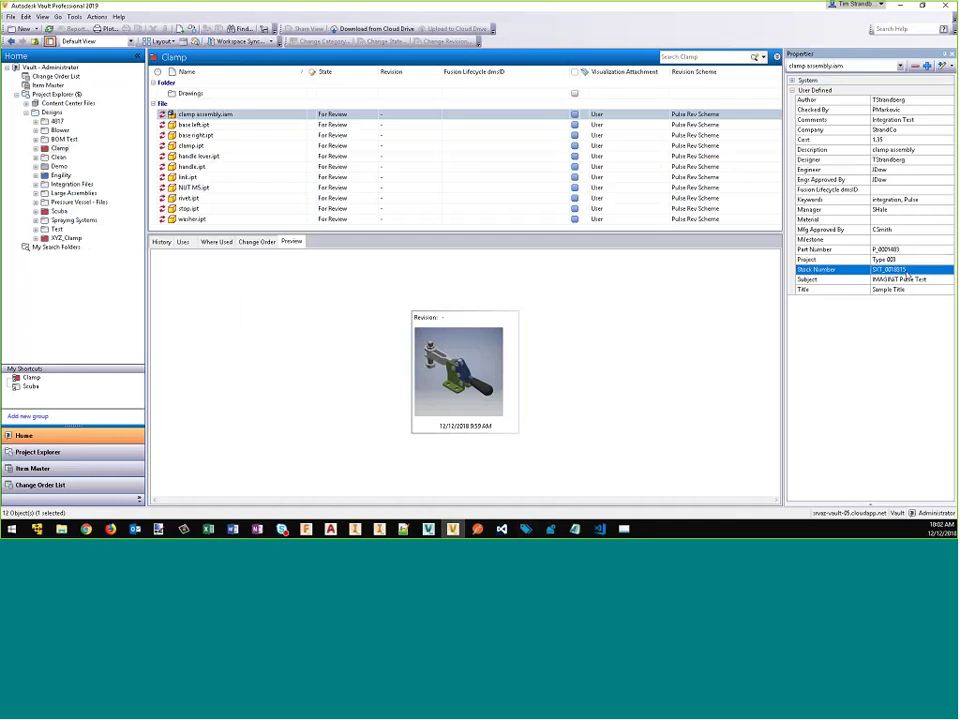
{"action": "left_click", "coordinate": [908, 275]}
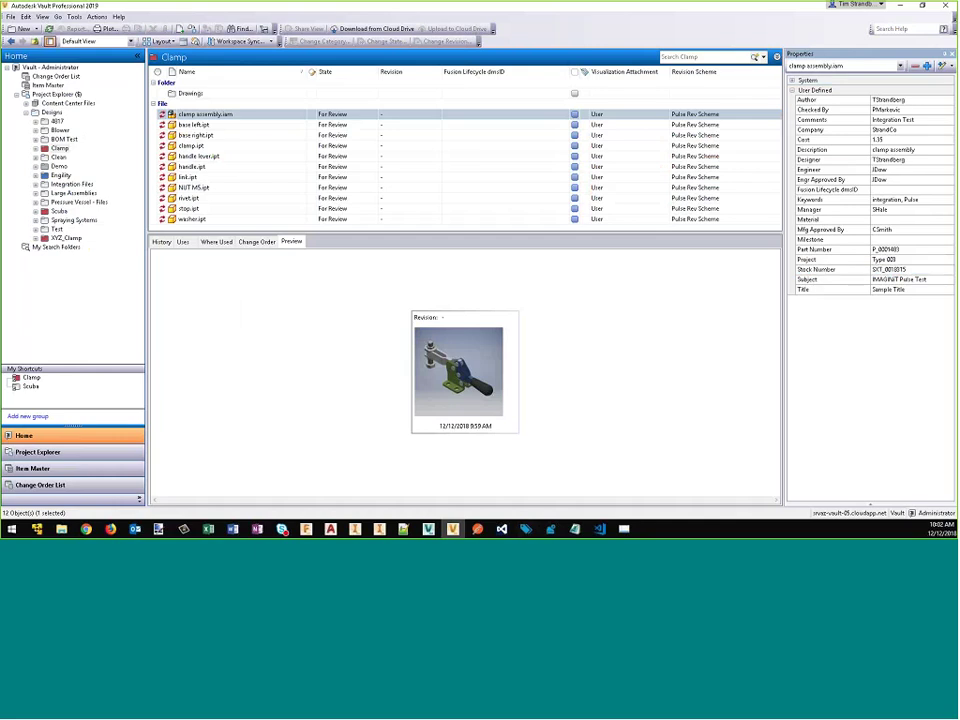
{"action": "left_click", "coordinate": [908, 149]}
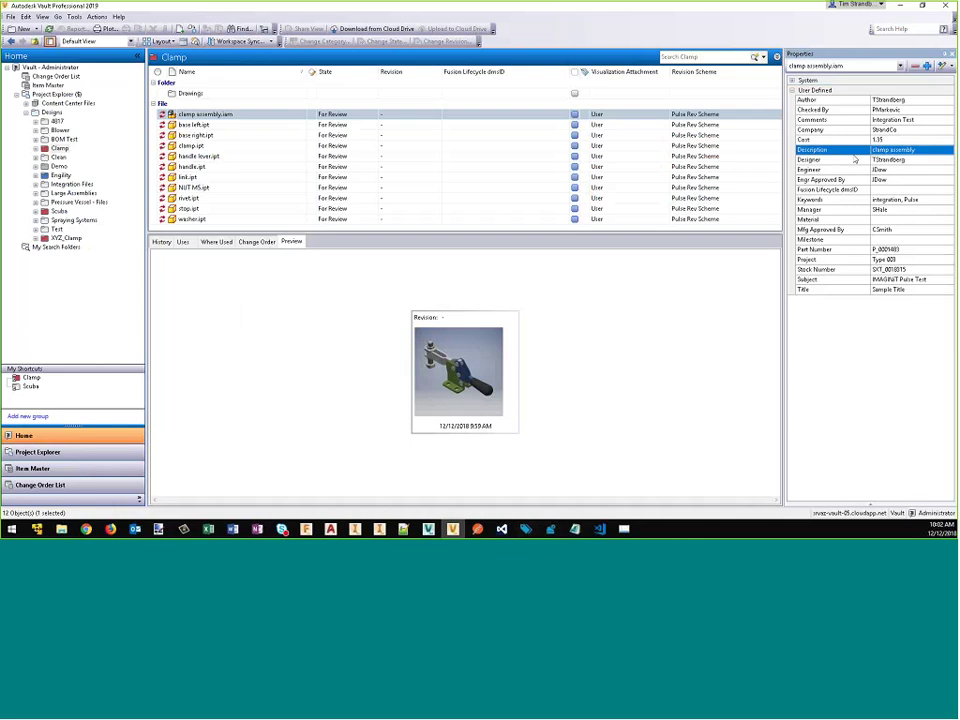
{"action": "left_click", "coordinate": [146, 478]}
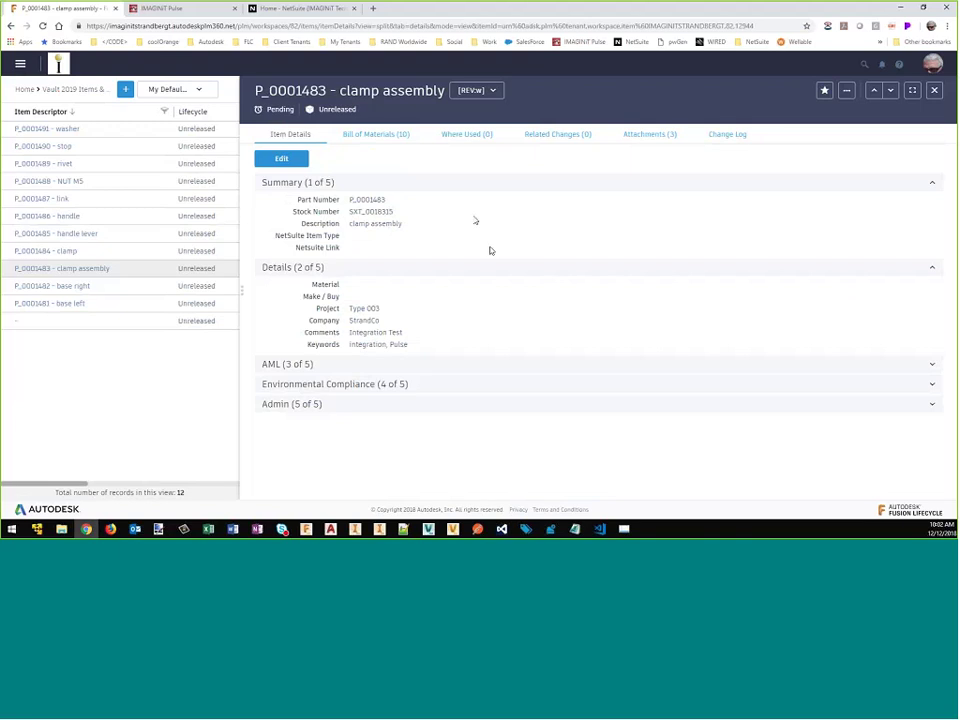
Step: Review the clamp assembly's 10-component bill of materials and its three attachments
{"action": "left_click", "coordinate": [379, 136]}
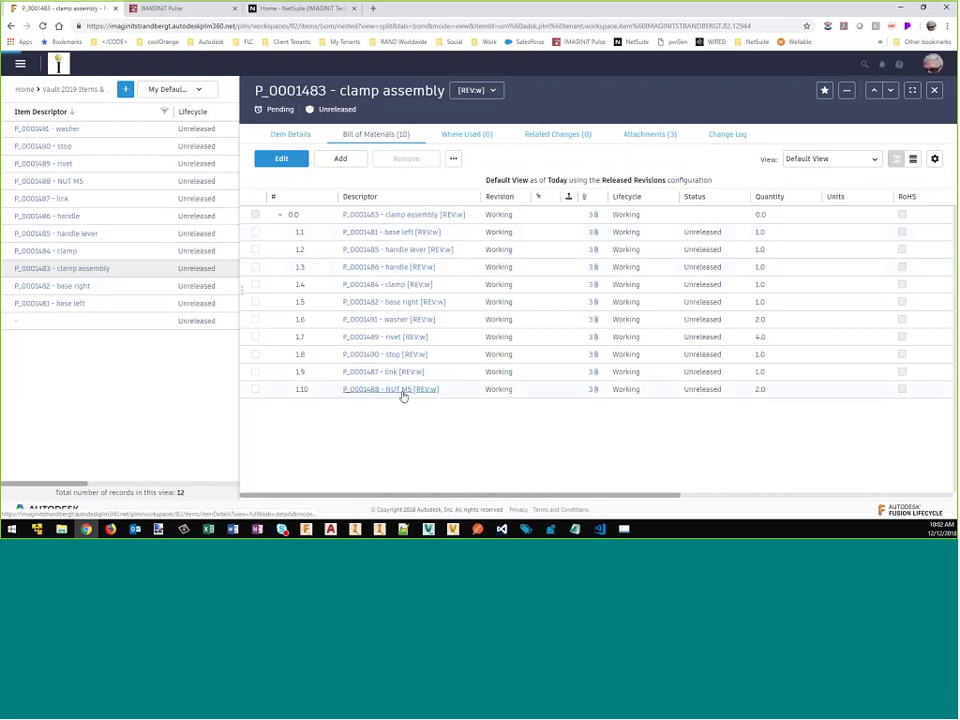
{"action": "left_click", "coordinate": [650, 136]}
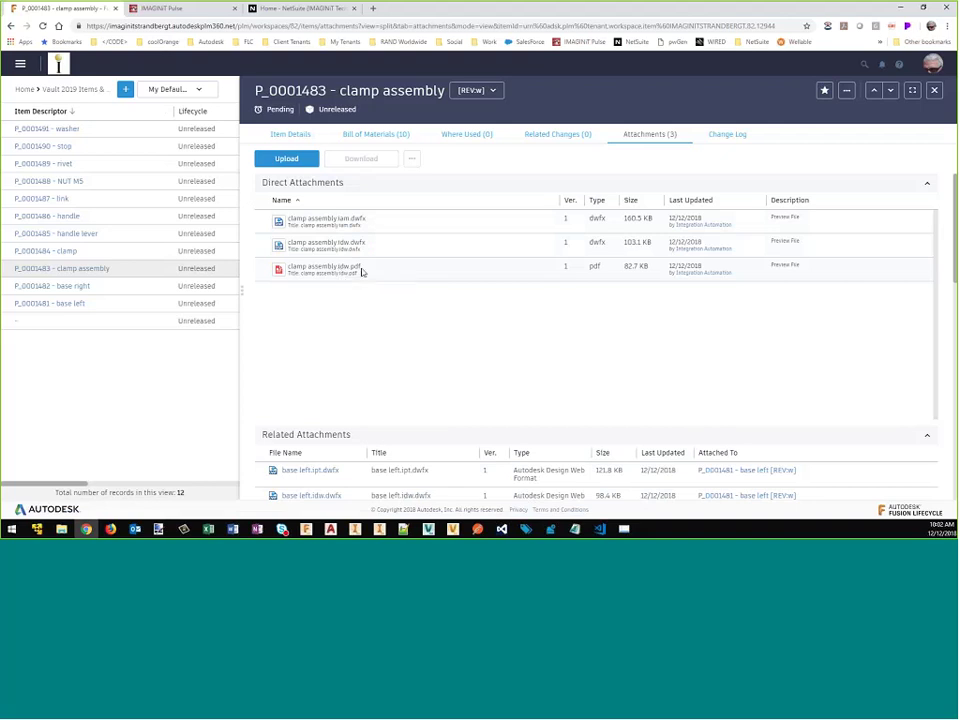
{"action": "left_click", "coordinate": [376, 134]}
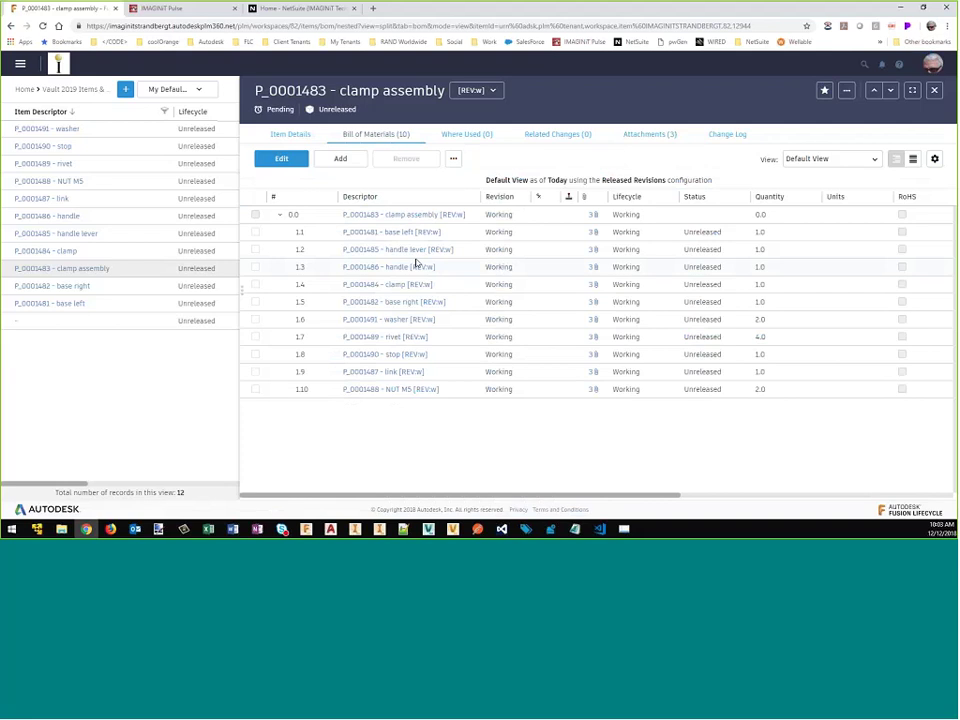
{"action": "left_click", "coordinate": [847, 91]}
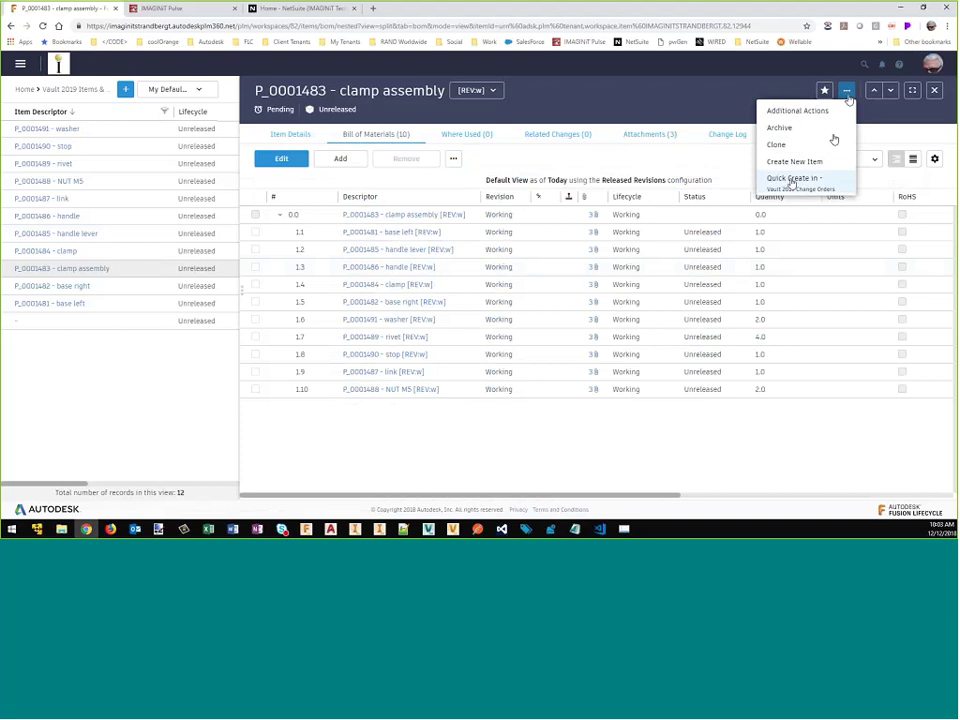
Step: Quick-create change order 'Web Demo' with reason Initial Release and the single quick routing team
{"action": "left_click", "coordinate": [792, 179]}
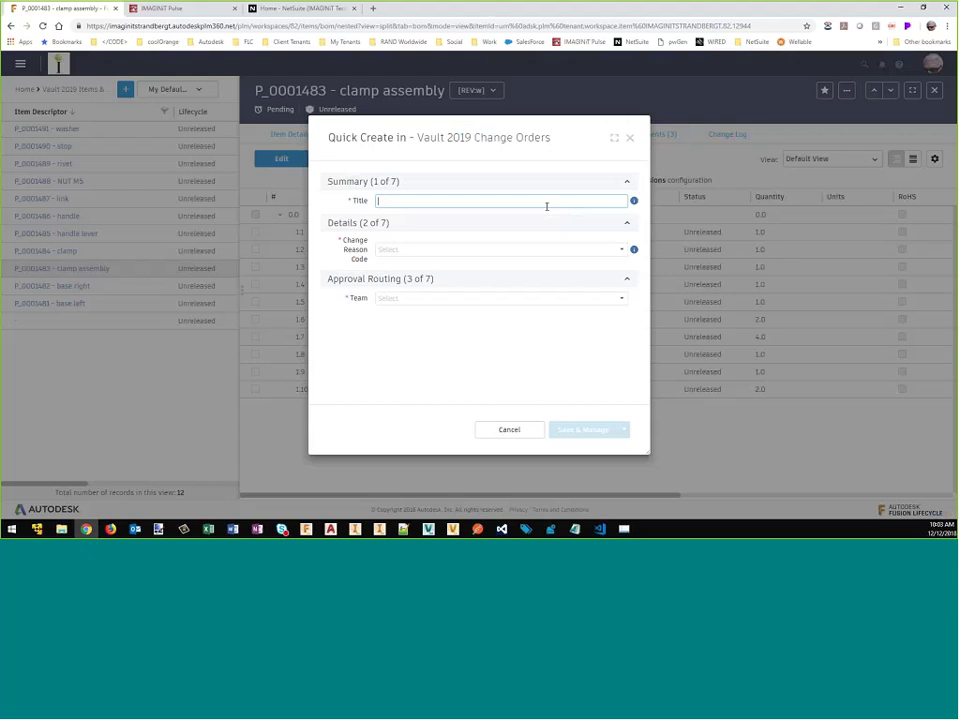
{"action": "type", "text": "Web Demo"}
{"action": "left_click", "coordinate": [616, 249]}
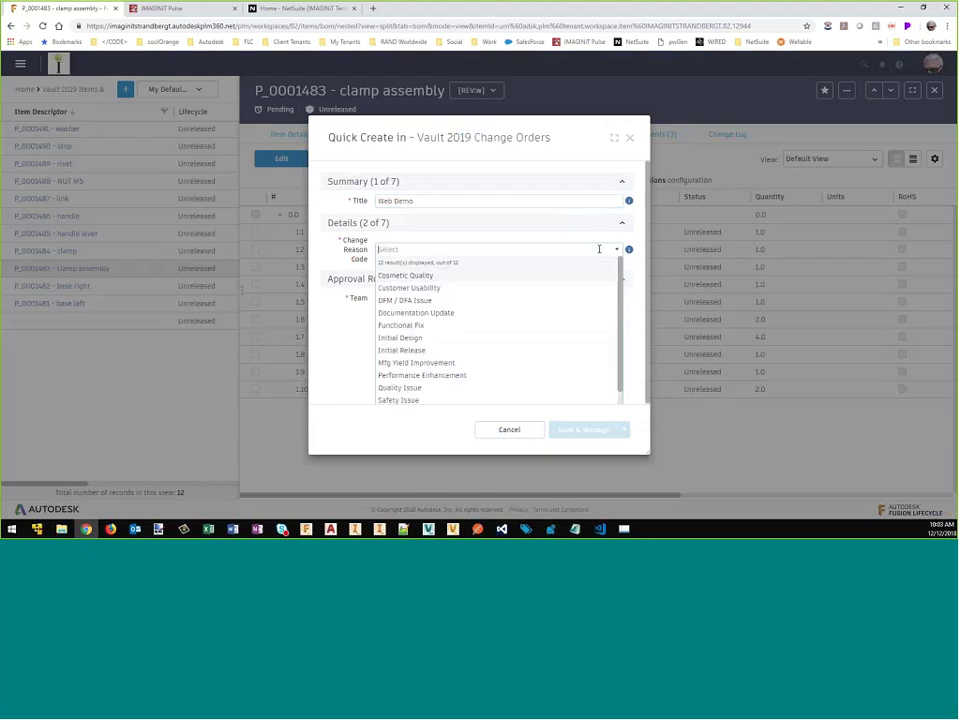
{"action": "left_click", "coordinate": [450, 350]}
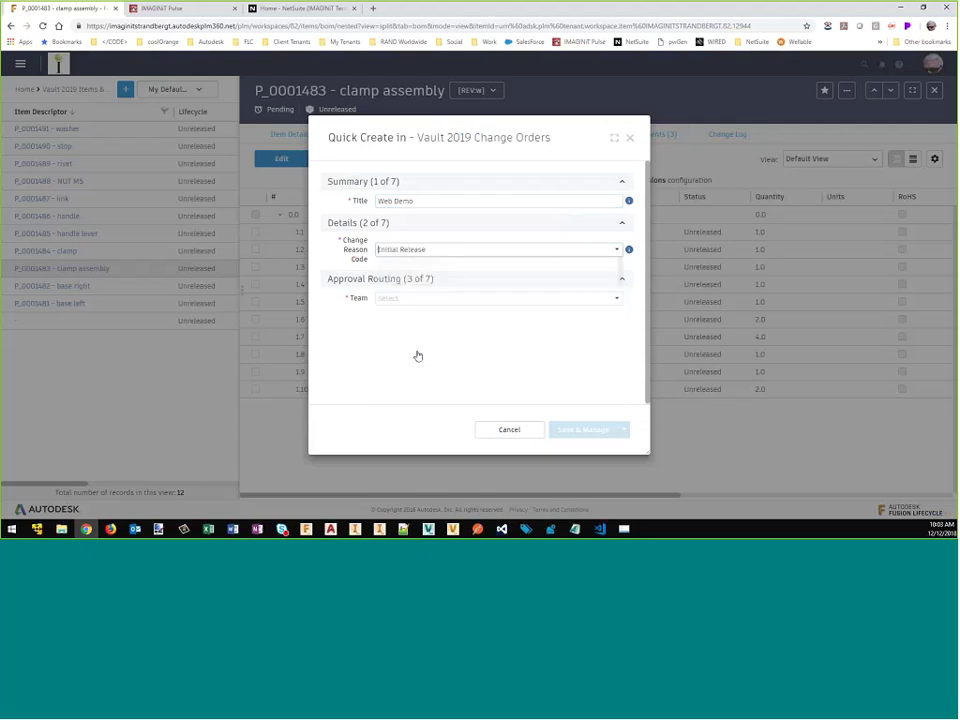
{"action": "left_click", "coordinate": [621, 300]}
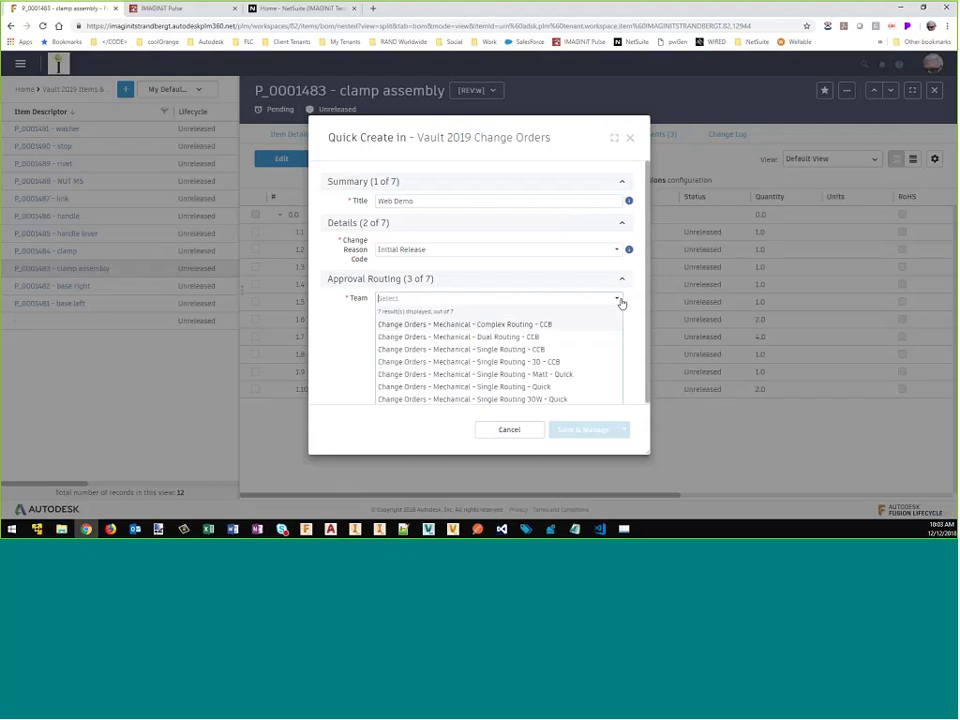
{"action": "left_click", "coordinate": [516, 388]}
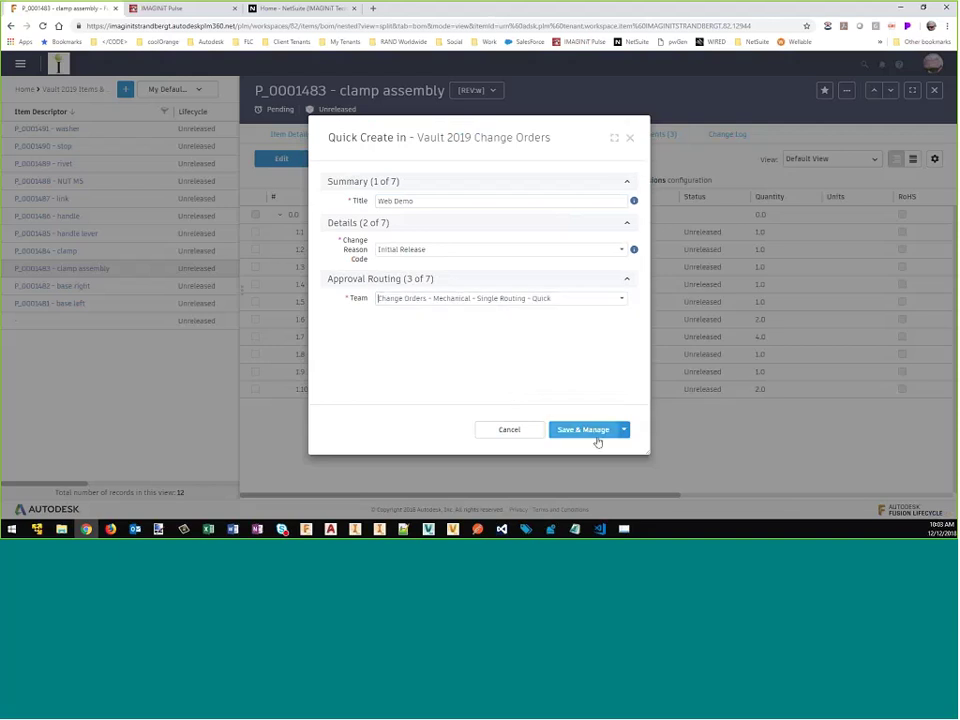
{"action": "left_click", "coordinate": [596, 436]}
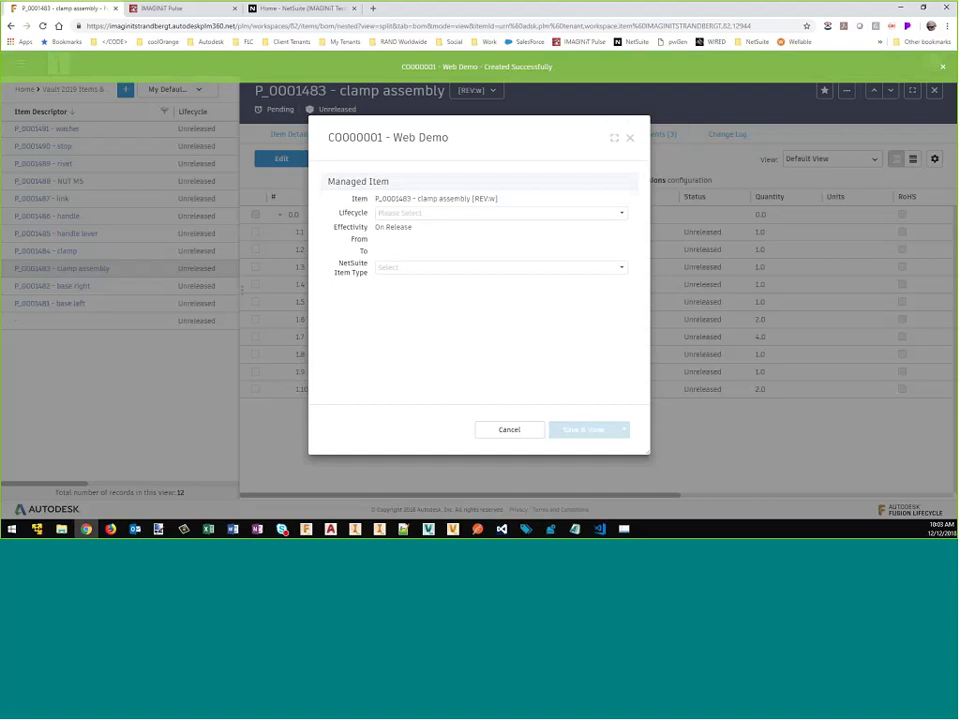
Step: Set the clamp assembly's lifecycle to Bypass Design and Release and save the change order
{"action": "left_click", "coordinate": [557, 212]}
{"action": "left_click", "coordinate": [441, 249]}
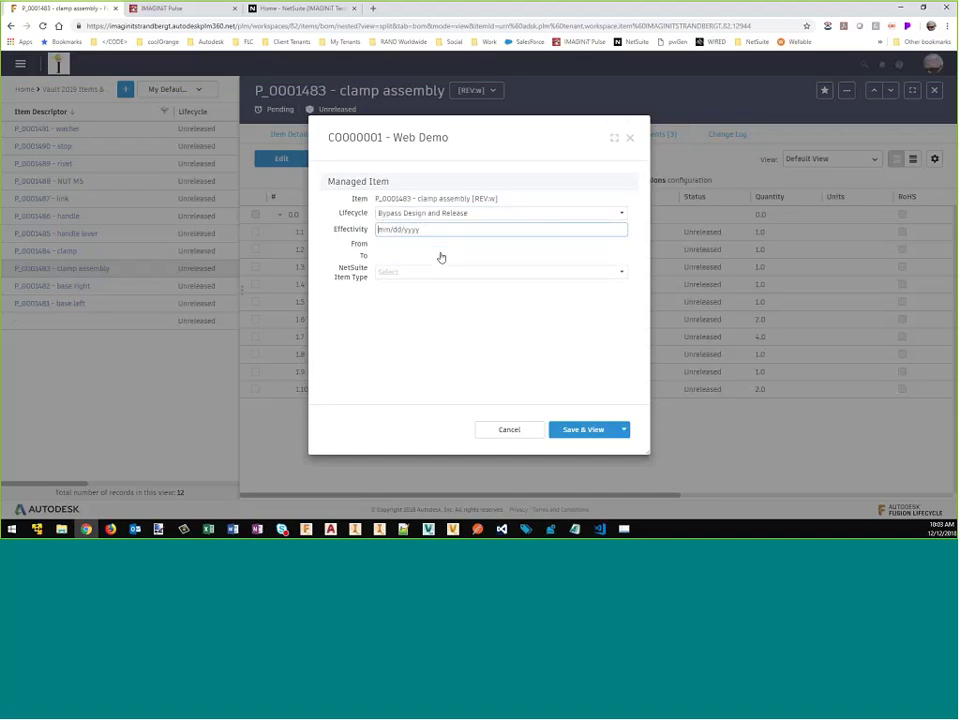
{"action": "left_click", "coordinate": [590, 430]}
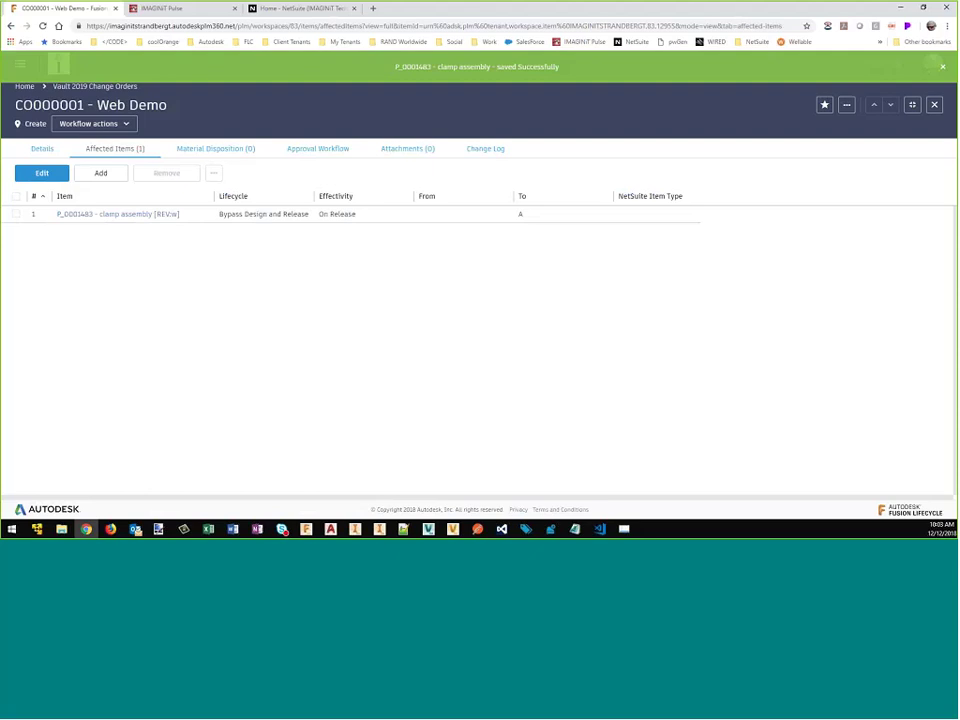
Step: Add the ten related items, regardless of version, to CO000001's affected items
{"action": "left_click", "coordinate": [16, 214]}
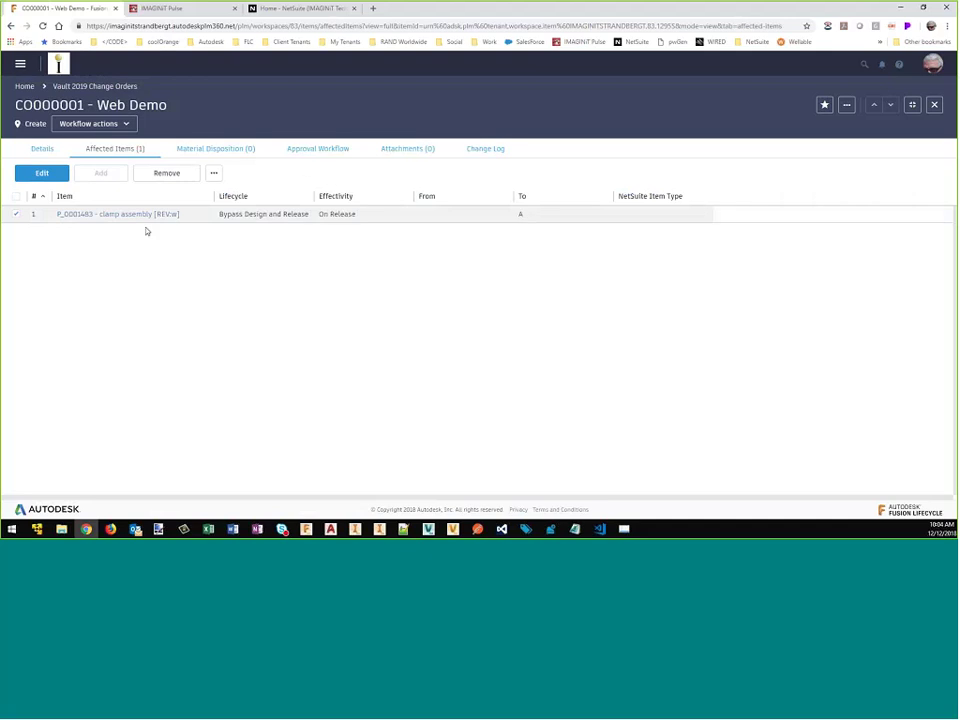
{"action": "left_click", "coordinate": [213, 173]}
{"action": "left_click", "coordinate": [238, 196]}
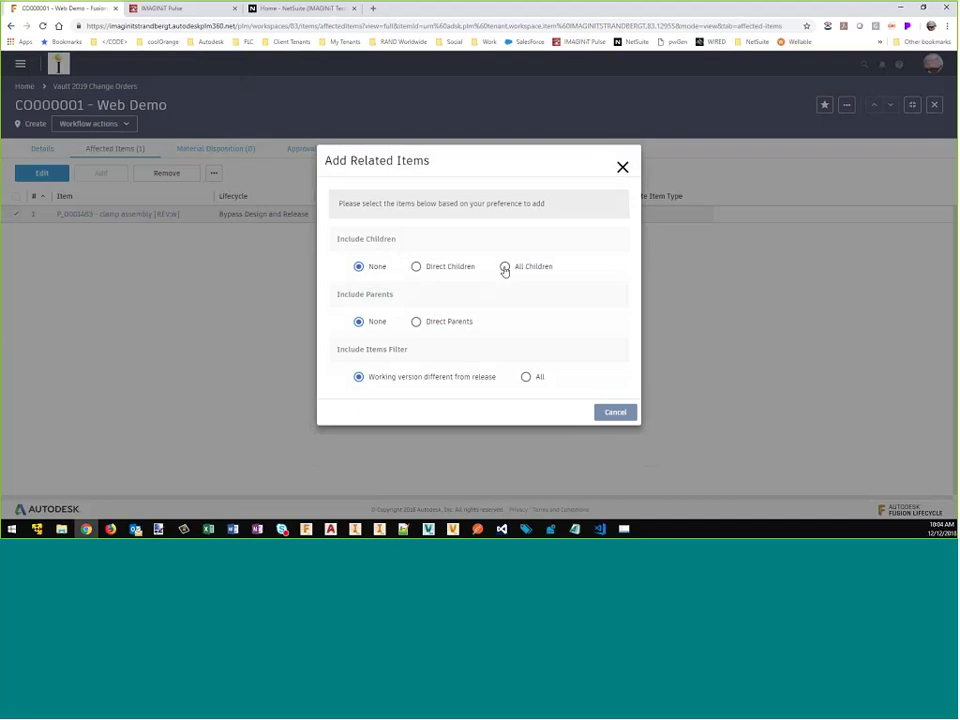
{"action": "left_click", "coordinate": [525, 377]}
{"action": "left_click", "coordinate": [576, 416]}
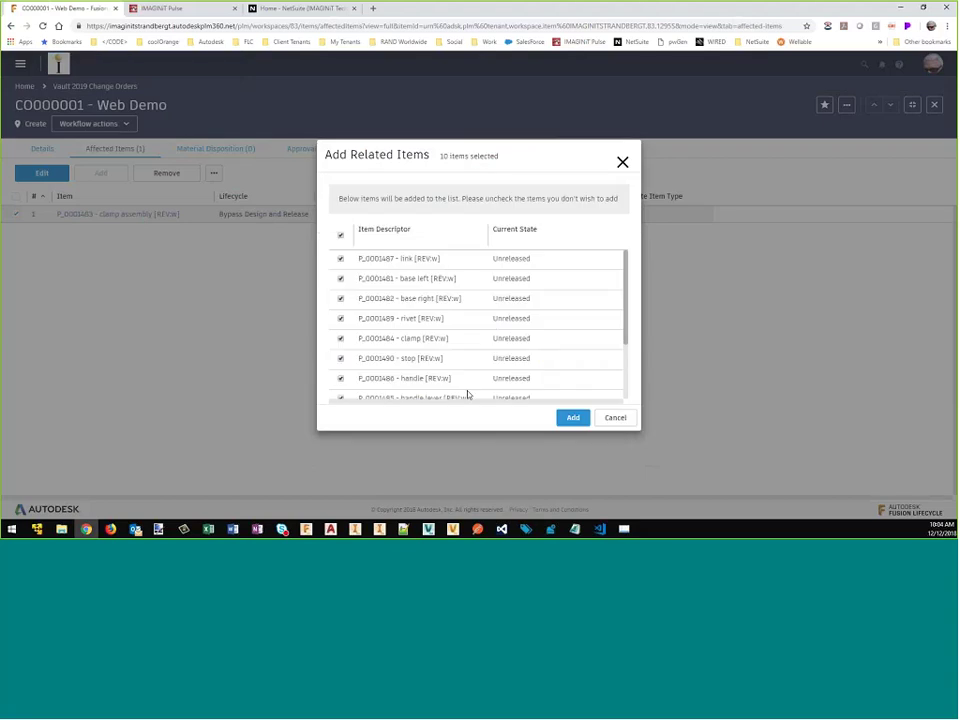
{"action": "left_click", "coordinate": [561, 421]}
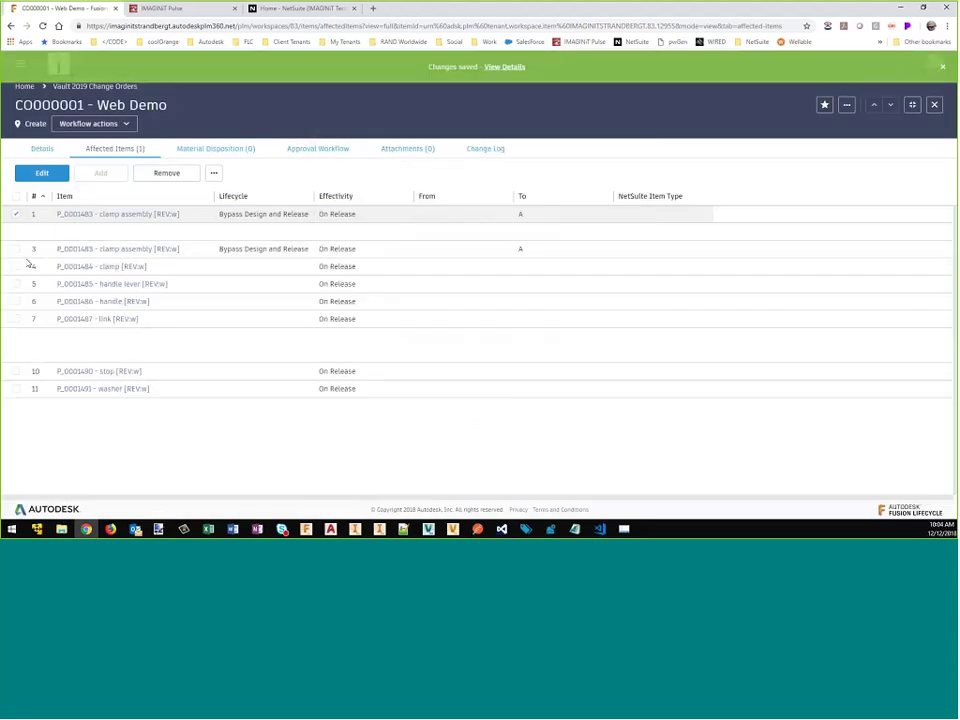
Step: Bulk-change all eleven affected items to Bypass Design and Release and save
{"action": "left_click", "coordinate": [17, 196]}
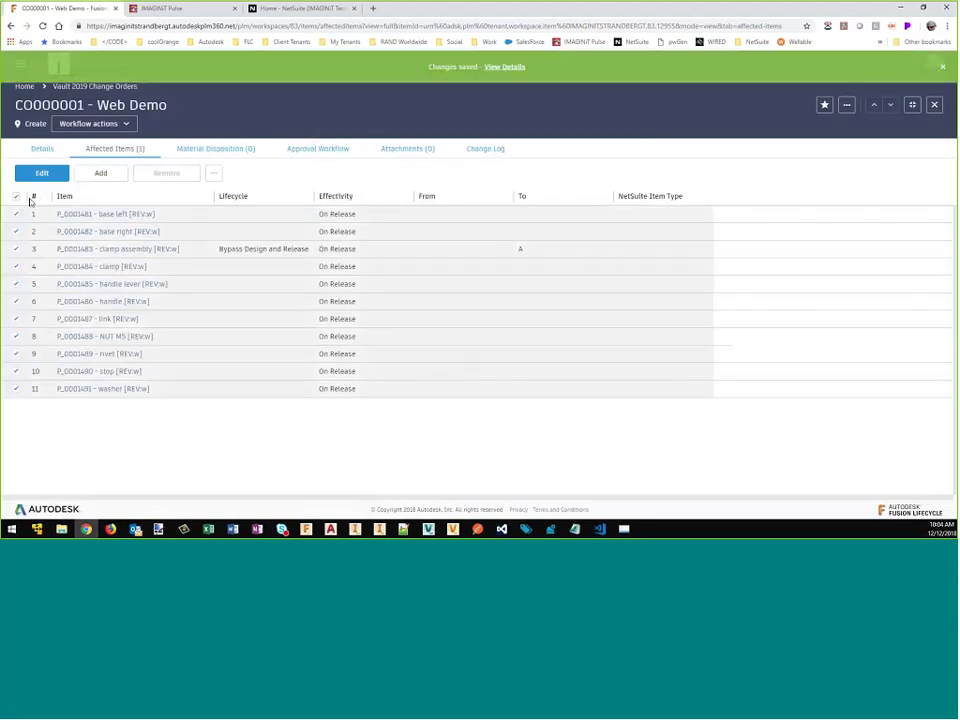
{"action": "left_click", "coordinate": [214, 175]}
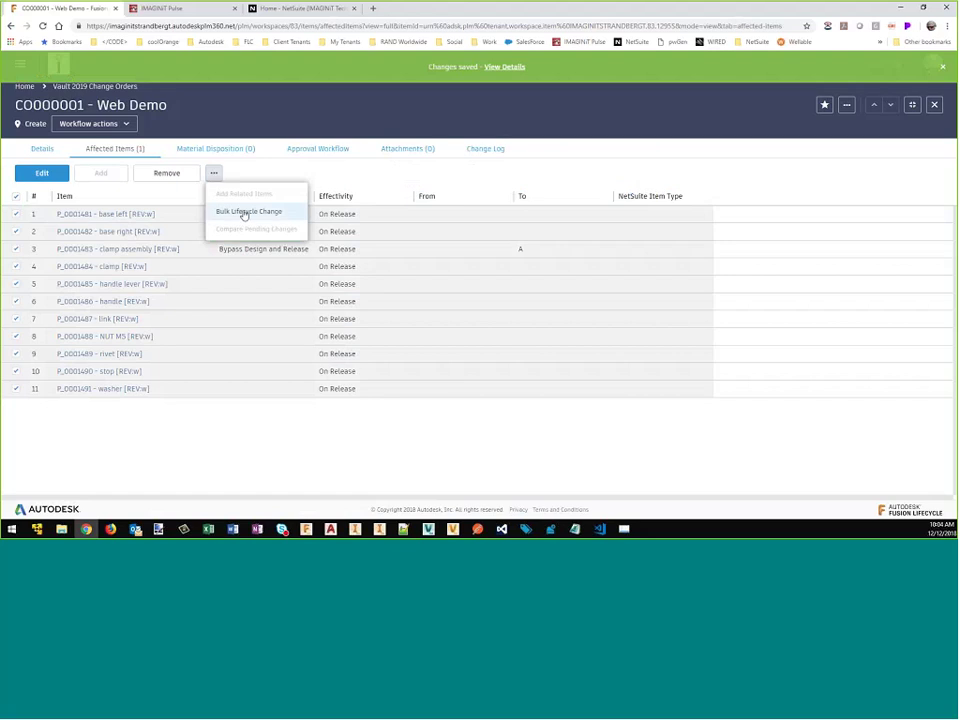
{"action": "left_click", "coordinate": [244, 212]}
{"action": "left_click", "coordinate": [532, 258]}
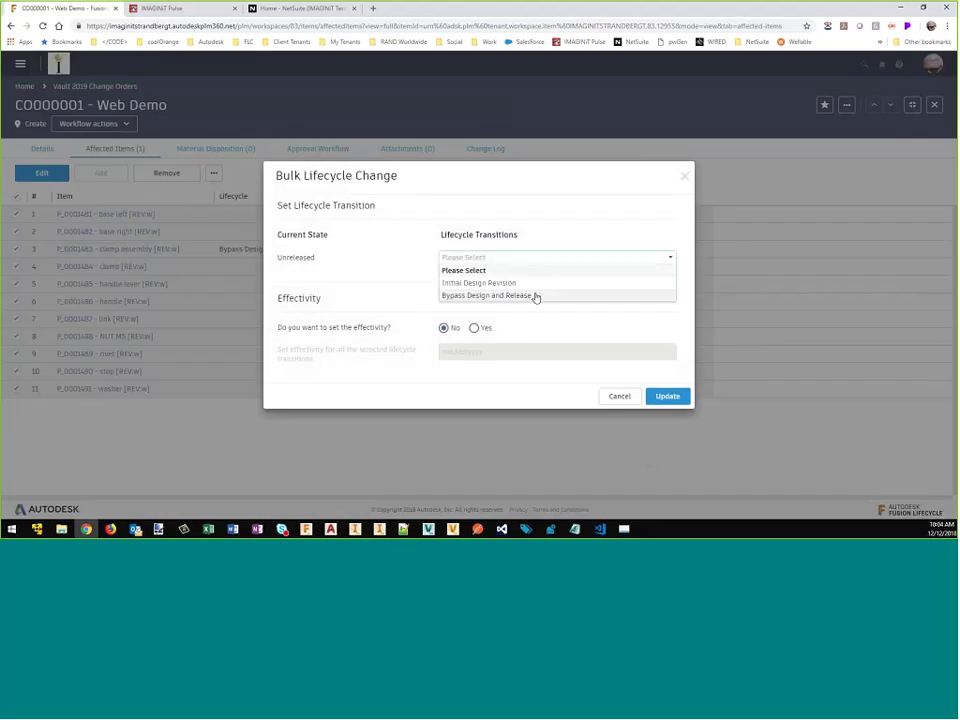
{"action": "left_click", "coordinate": [536, 296]}
{"action": "left_click", "coordinate": [664, 396]}
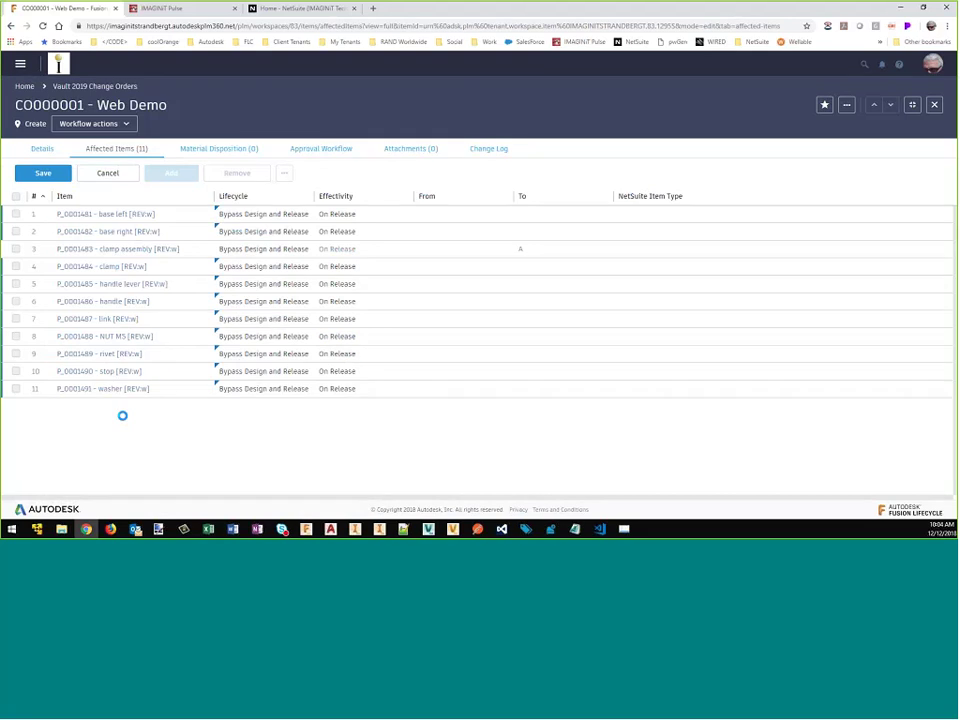
{"action": "left_click", "coordinate": [42, 174]}
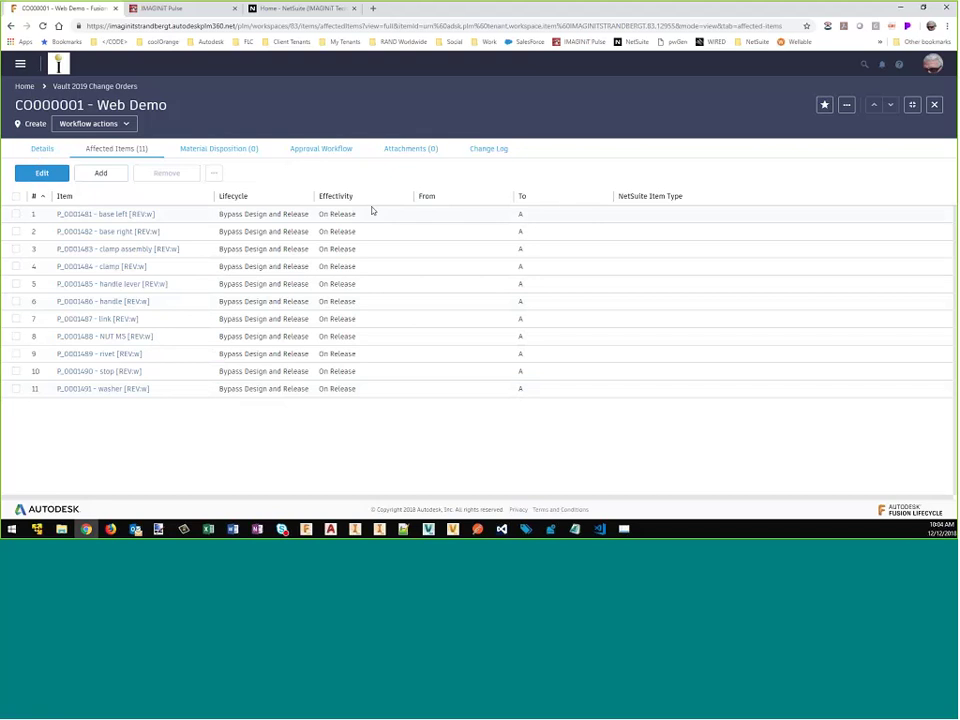
Step: Submit CO000001 through the Submit (Simple Release) workflow transition
{"action": "left_click", "coordinate": [323, 152]}
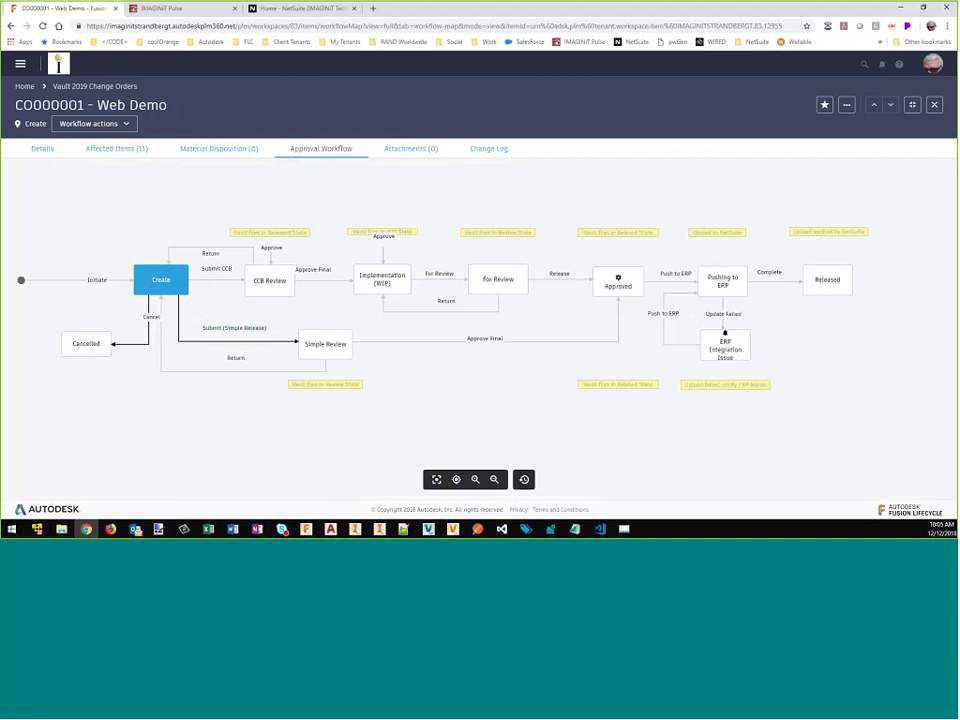
{"action": "left_click", "coordinate": [259, 346]}
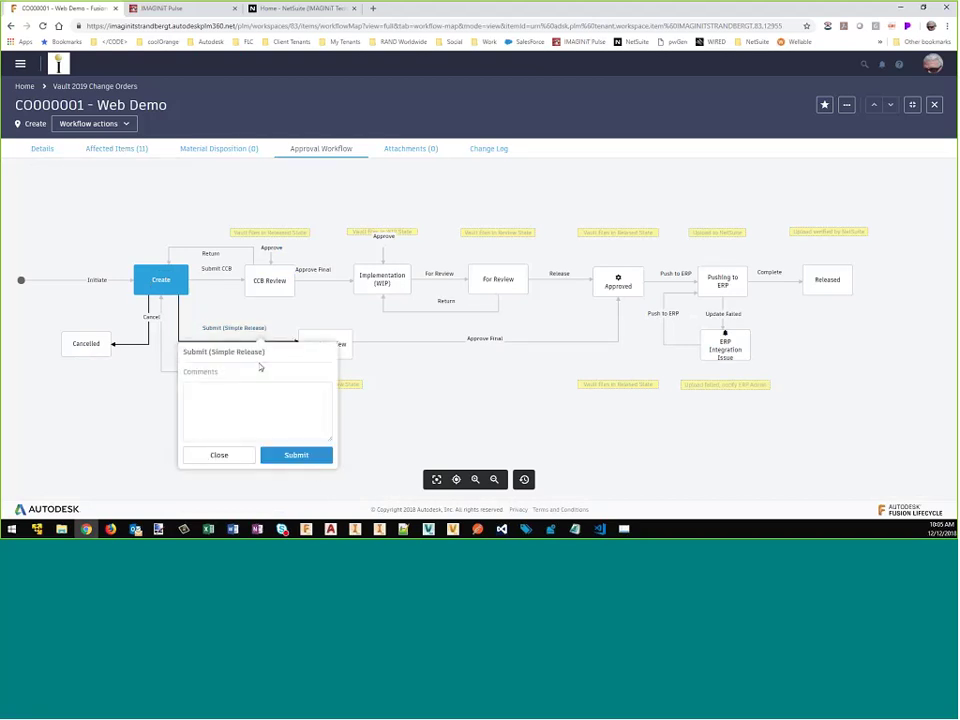
{"action": "left_click", "coordinate": [294, 456]}
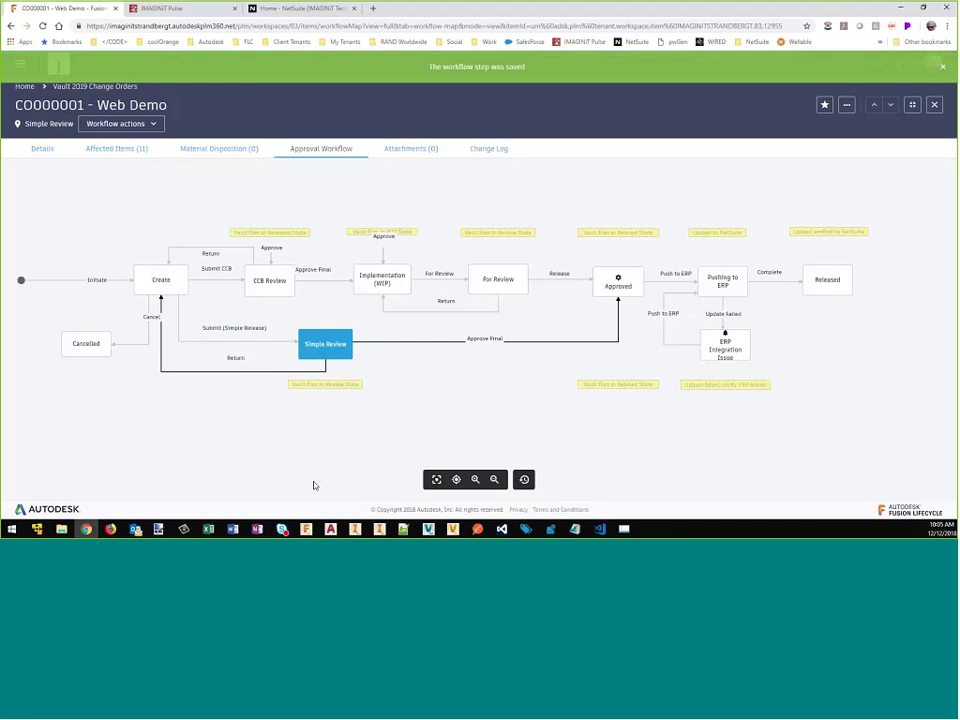
Step: Apply the Approve Final transition to CO000001, then go to the Pulse requests page
{"action": "left_click", "coordinate": [484, 341]}
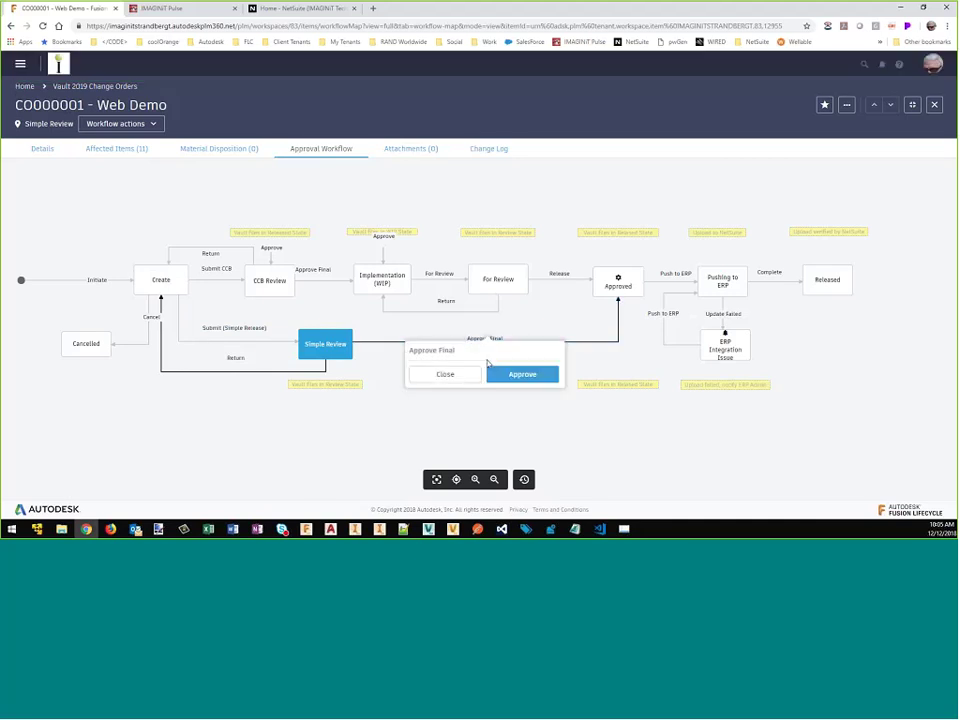
{"action": "left_click", "coordinate": [519, 377]}
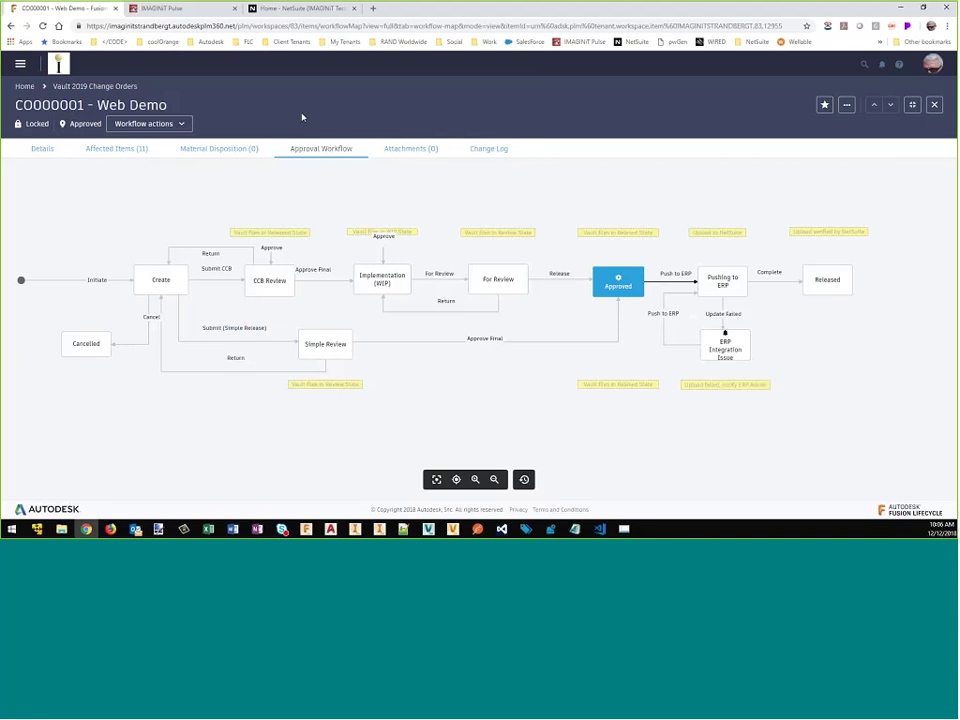
{"action": "left_click", "coordinate": [187, 10]}
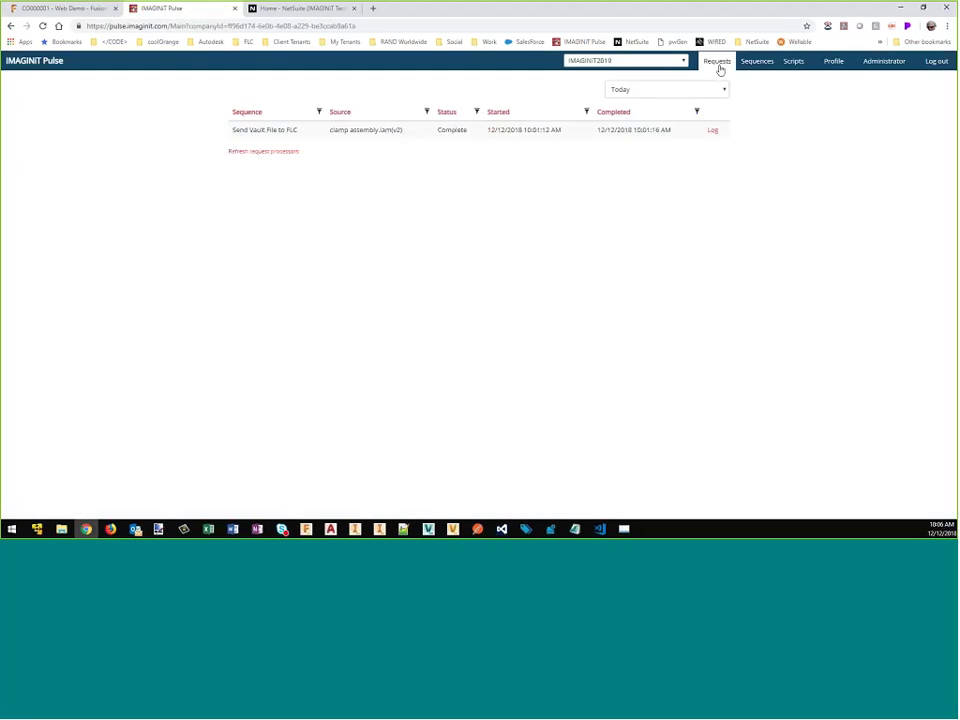
Step: Read the Fusion ECO Release to Vault Files log: Released target state, 11 related items found
{"action": "left_click", "coordinate": [718, 63]}
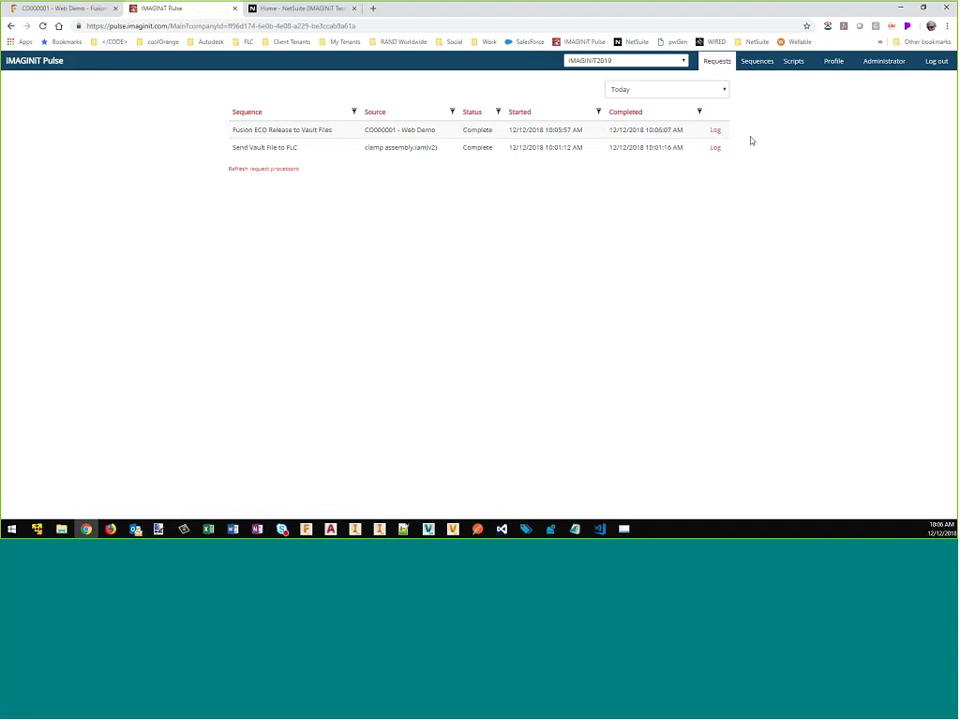
{"action": "left_click", "coordinate": [715, 130]}
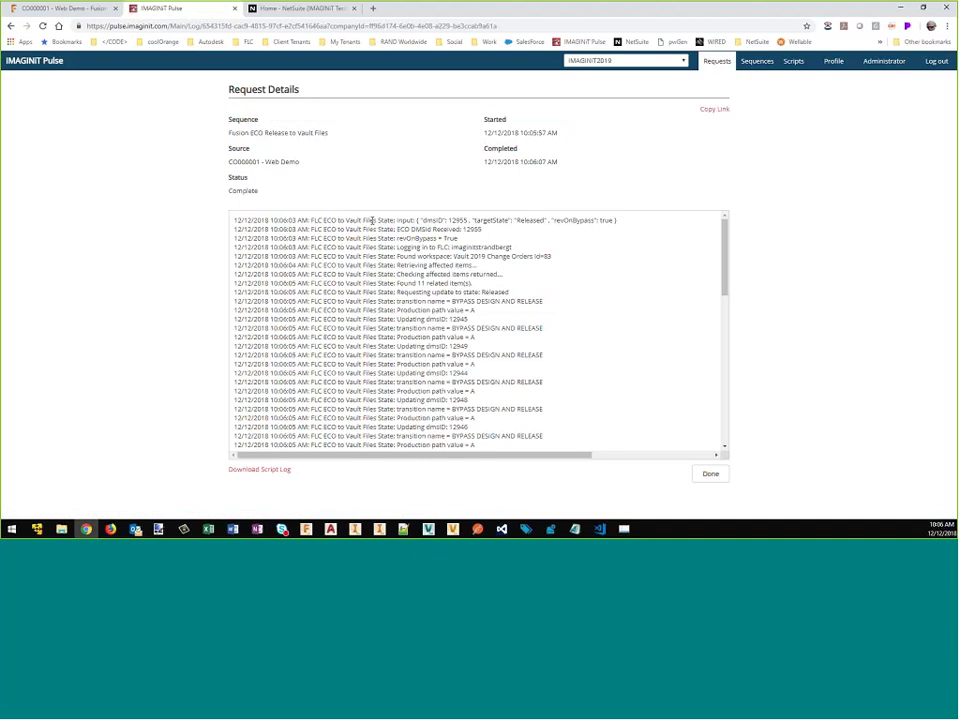
{"action": "double_click", "coordinate": [530, 220]}
{"action": "left_click_drag", "start_coordinate": [397, 264], "coordinate": [485, 268]}
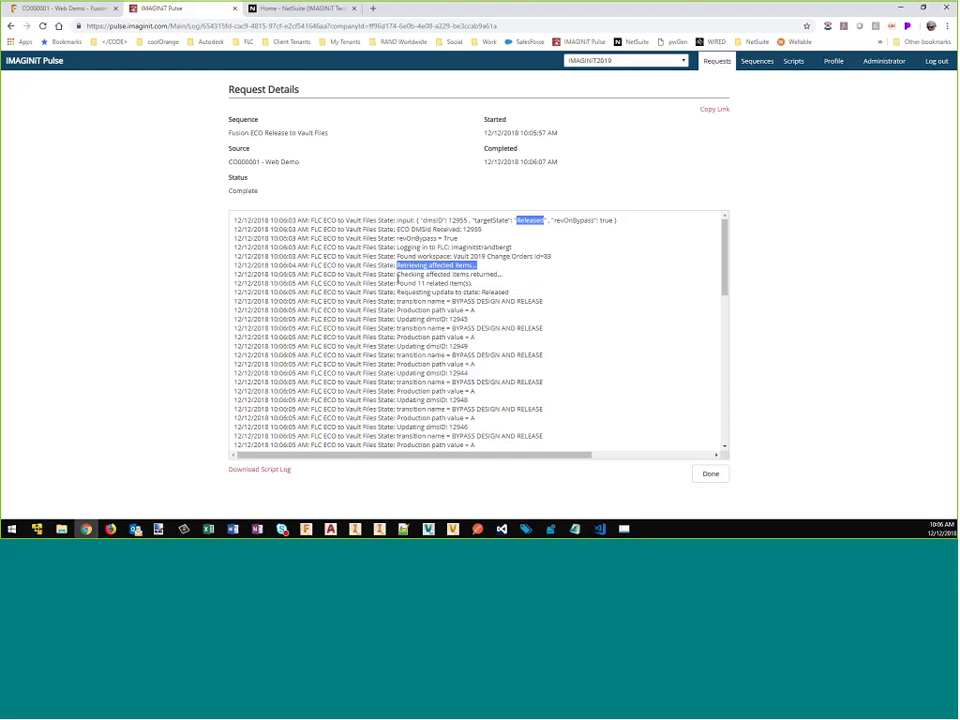
{"action": "left_click_drag", "start_coordinate": [398, 282], "coordinate": [472, 283]}
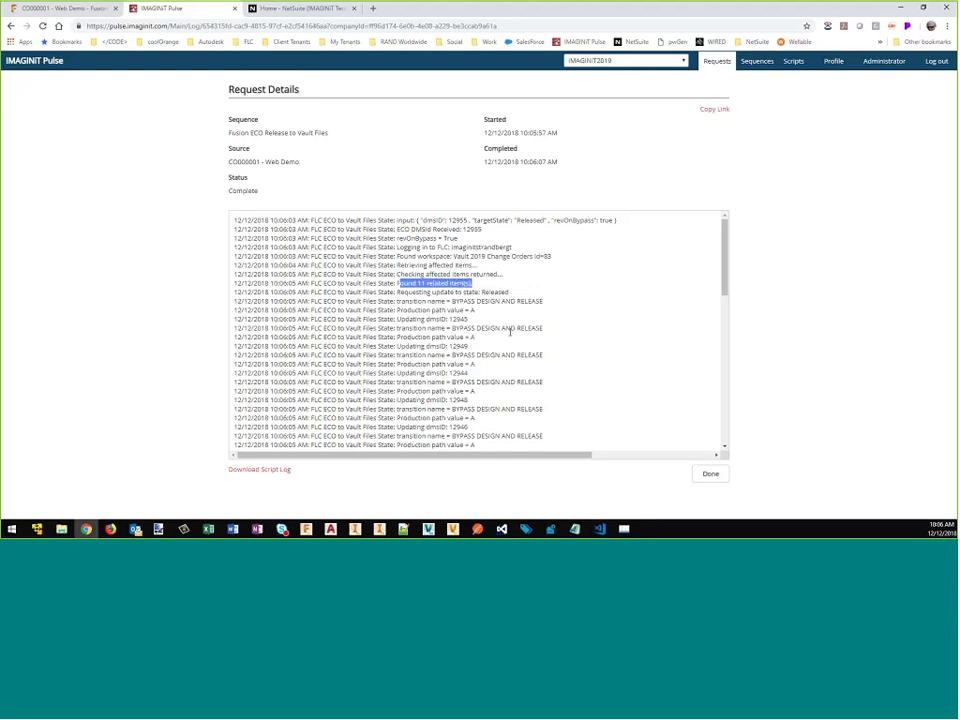
{"action": "scroll", "coordinate": [508, 342], "scroll_direction": "down", "scroll_amount": 3}
{"action": "scroll", "coordinate": [508, 342], "scroll_direction": "down", "scroll_amount": 2}
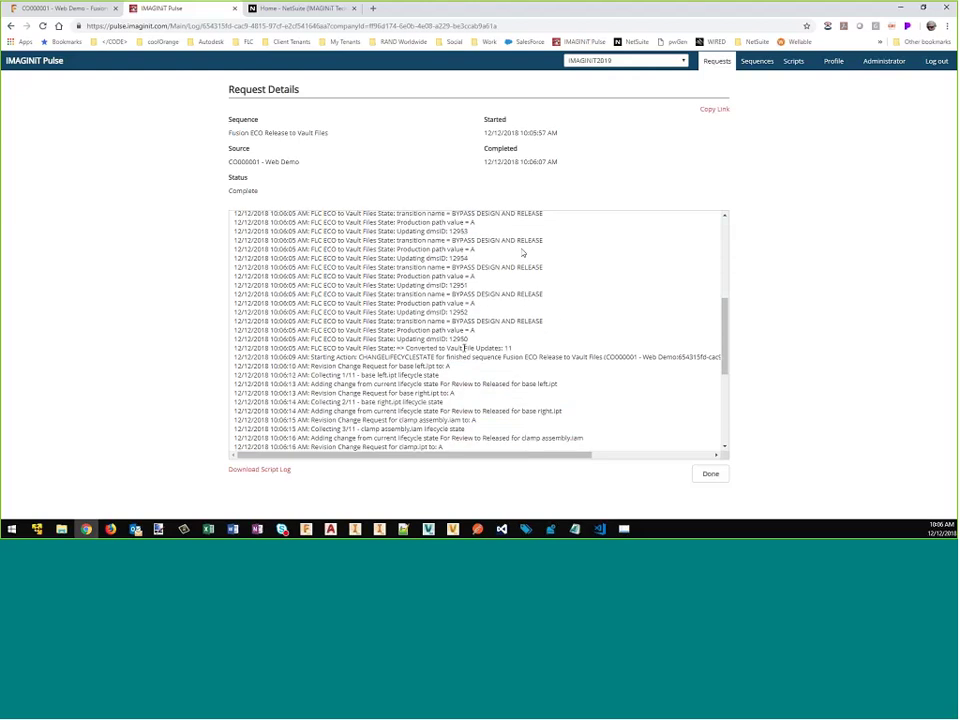
{"action": "left_click", "coordinate": [12, 28]}
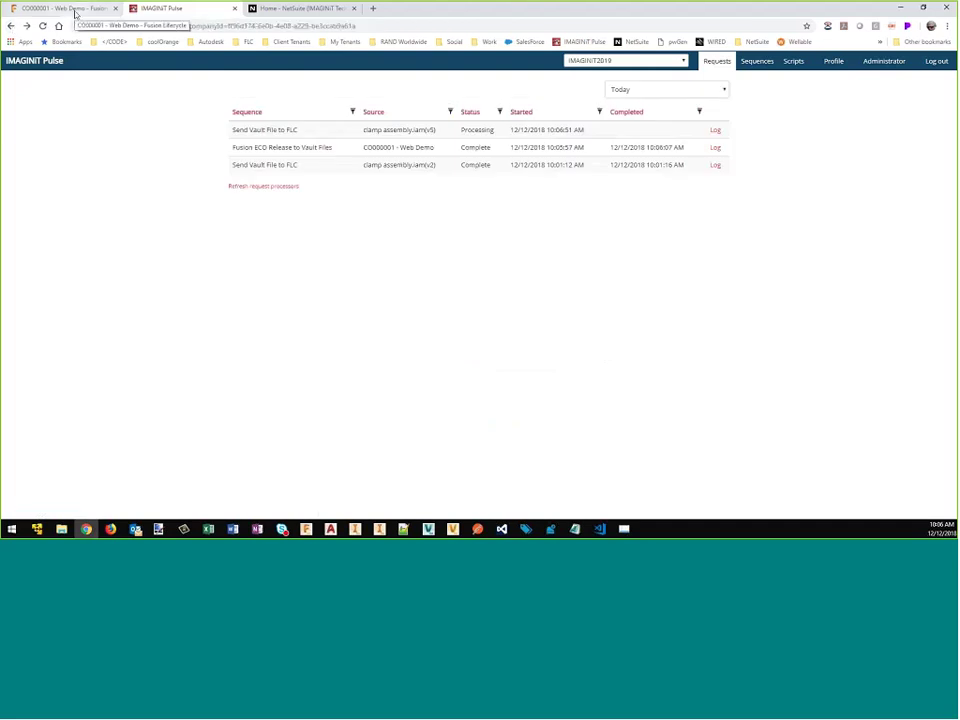
Step: Refresh Vault's Clamp folder to show all files Released at revision A
{"action": "key", "text": "alt+Tab"}
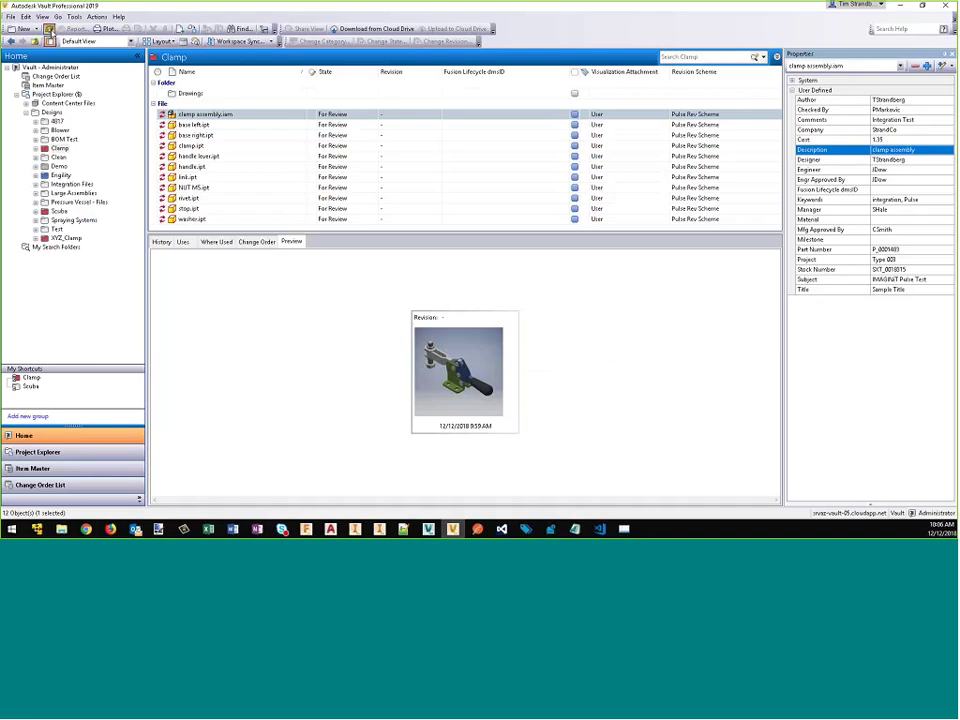
{"action": "left_click", "coordinate": [49, 29]}
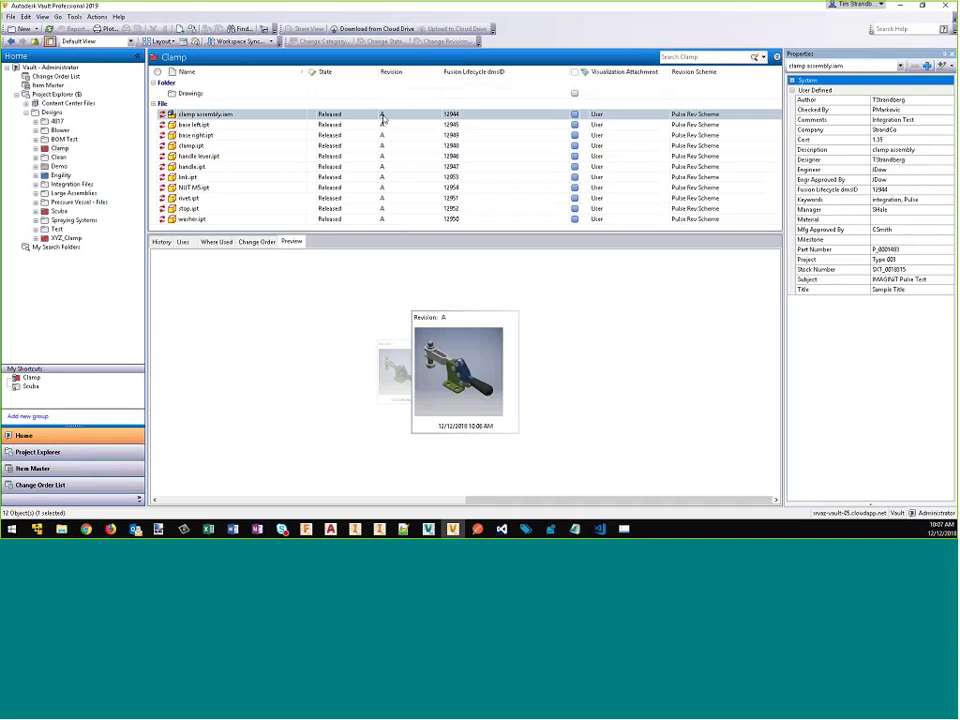
{"action": "key", "text": "alt+Tab"}
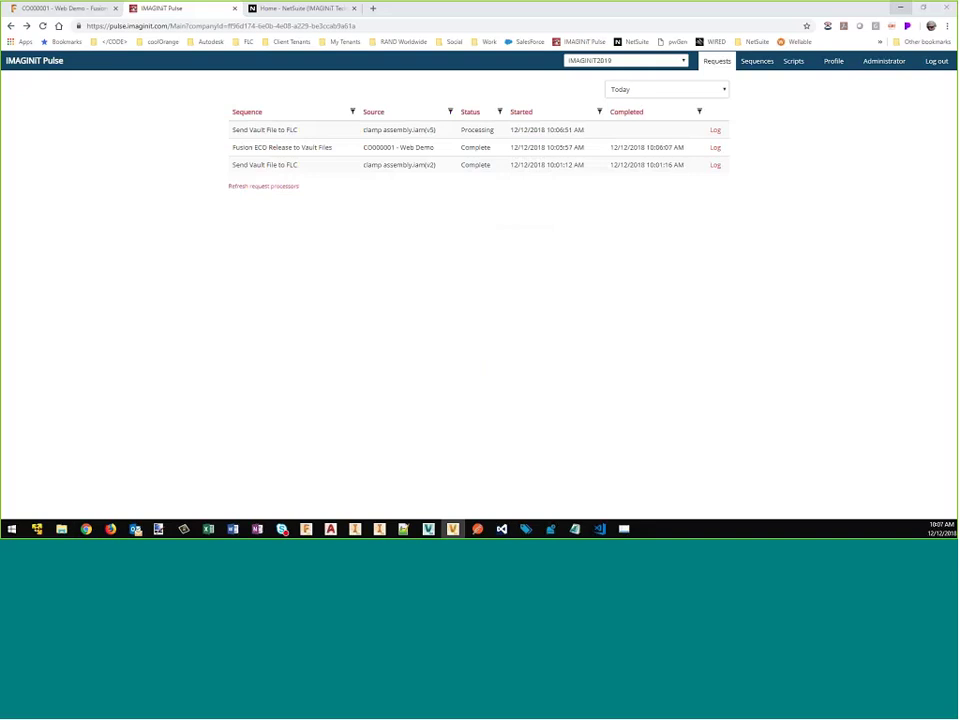
Step: Return to CO000001, review its workflow map from Create to the ERP states, and show its Affected Items
{"action": "left_click", "coordinate": [60, 9]}
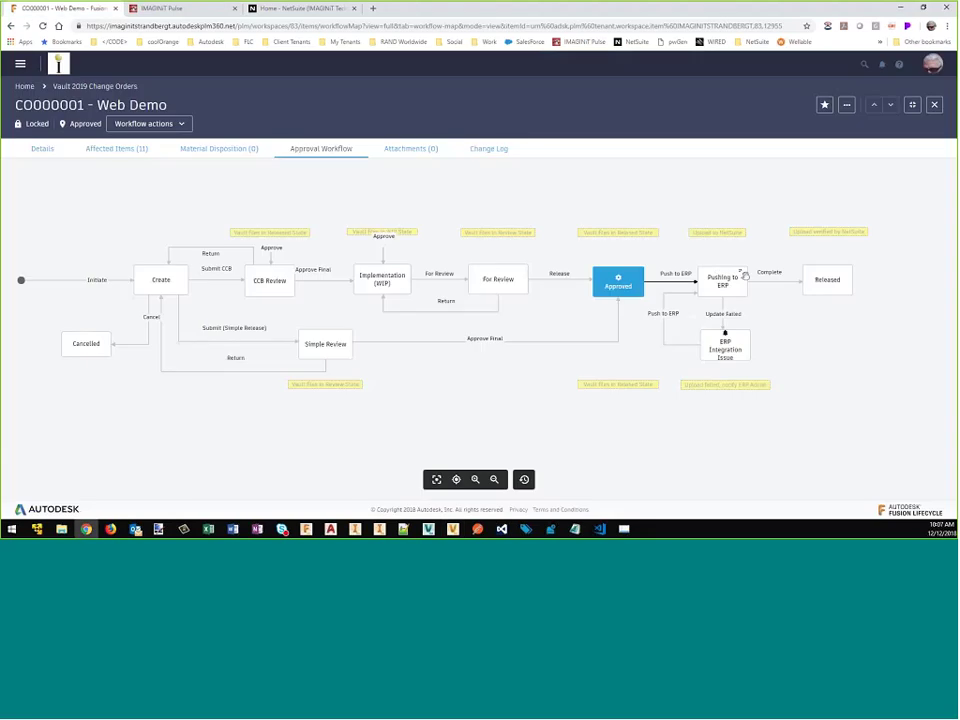
{"action": "left_click_drag", "start_coordinate": [700, 316], "coordinate": [568, 313]}
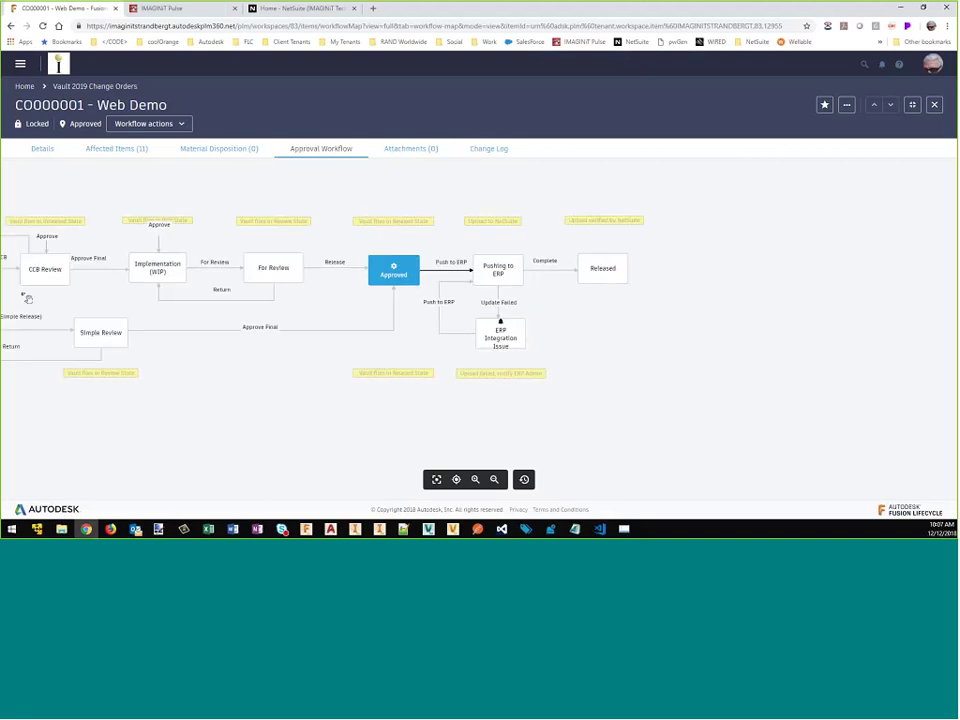
{"action": "left_click_drag", "start_coordinate": [27, 298], "coordinate": [162, 300]}
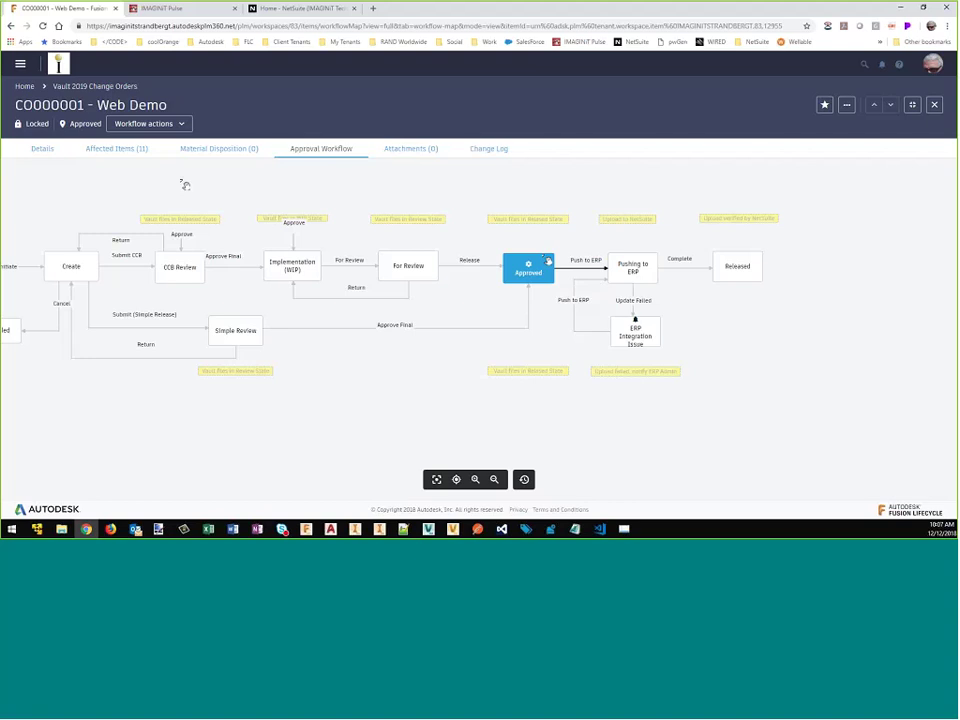
{"action": "left_click", "coordinate": [113, 150]}
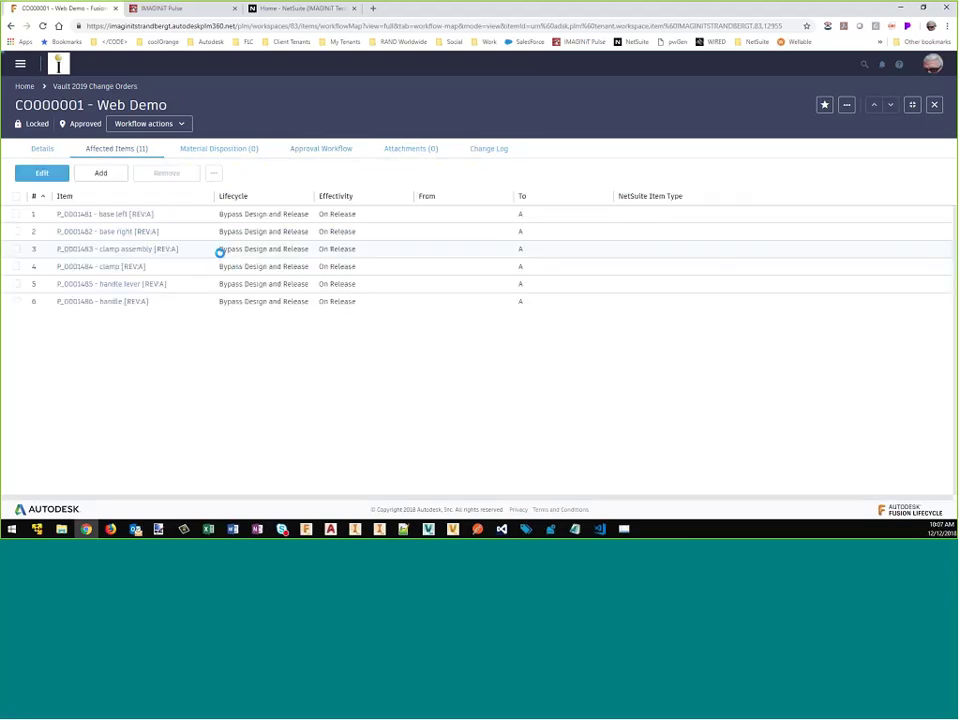
{"action": "middle_click", "coordinate": [116, 215]}
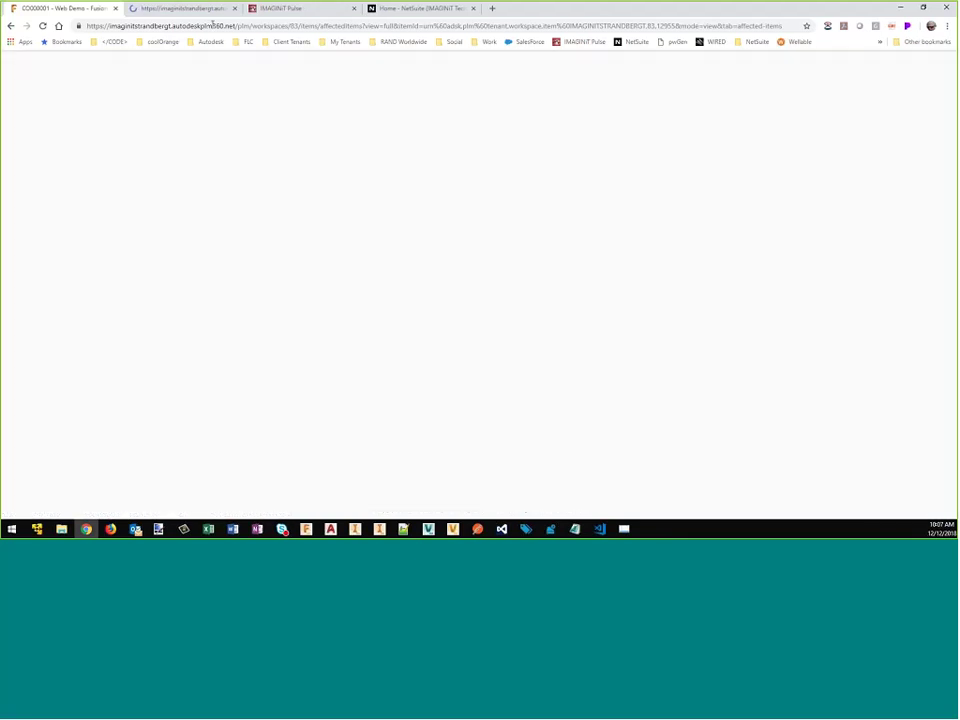
{"action": "key", "text": "ctrl+Tab"}
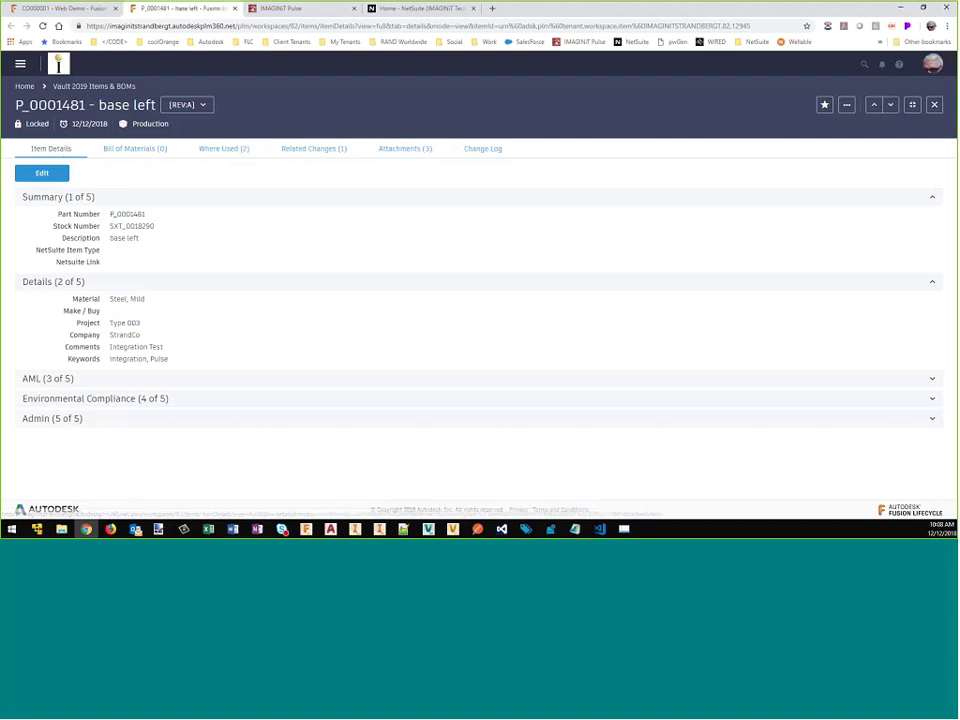
{"action": "left_click_drag", "start_coordinate": [36, 251], "coordinate": [107, 256]}
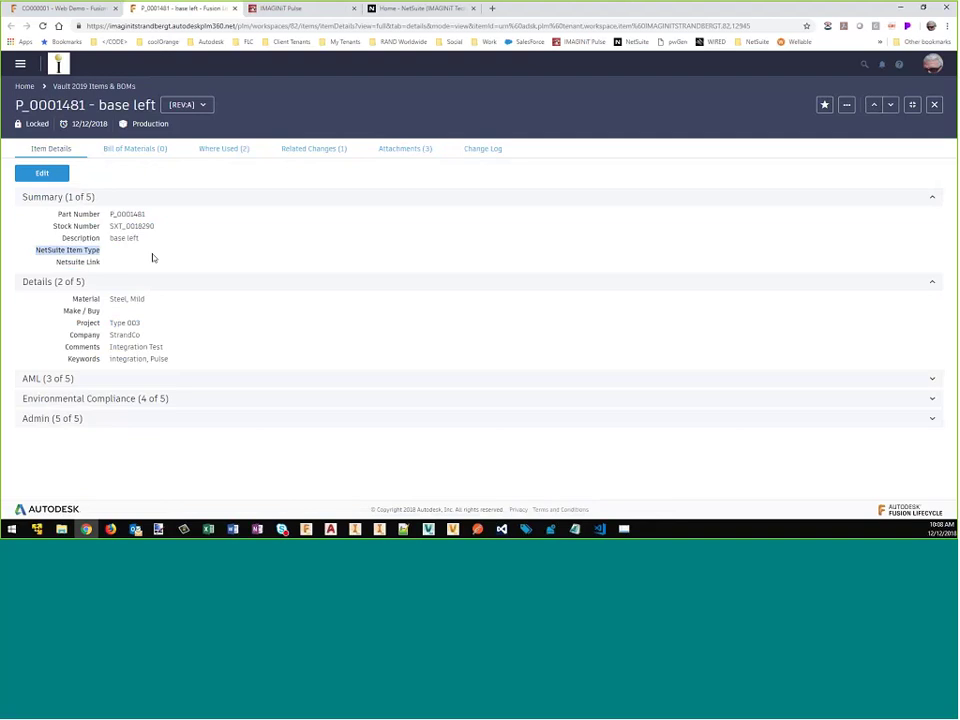
{"action": "left_click", "coordinate": [235, 8]}
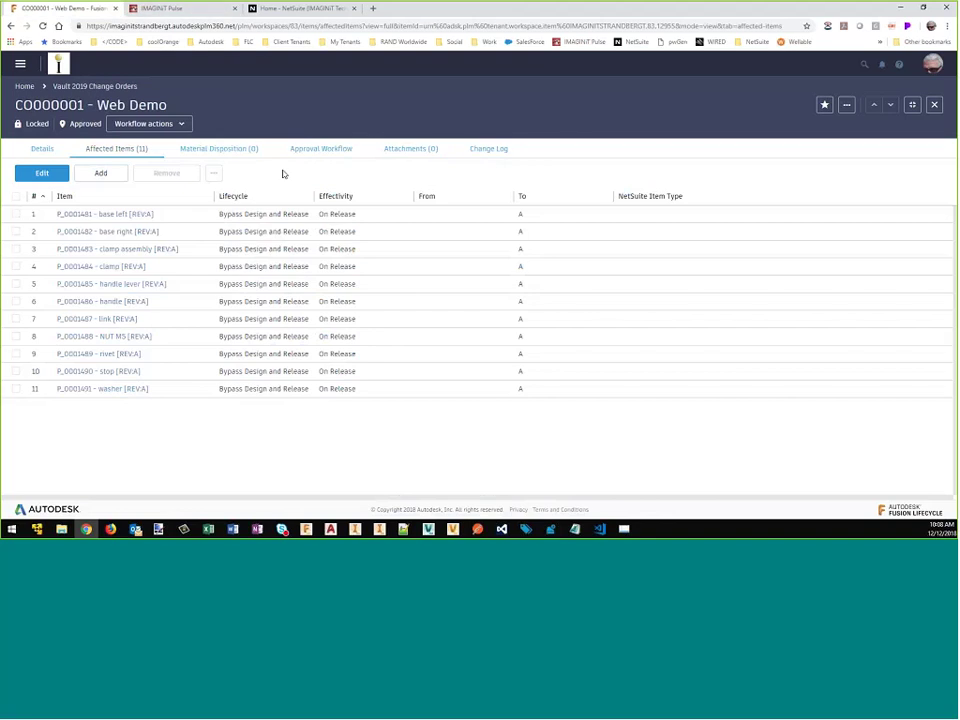
Step: Run Update_NetSuite_Item_Types on CO000001, setting [01] Assembly/Bill of Materials and [04] Inventory Item types
{"action": "left_click", "coordinate": [847, 106]}
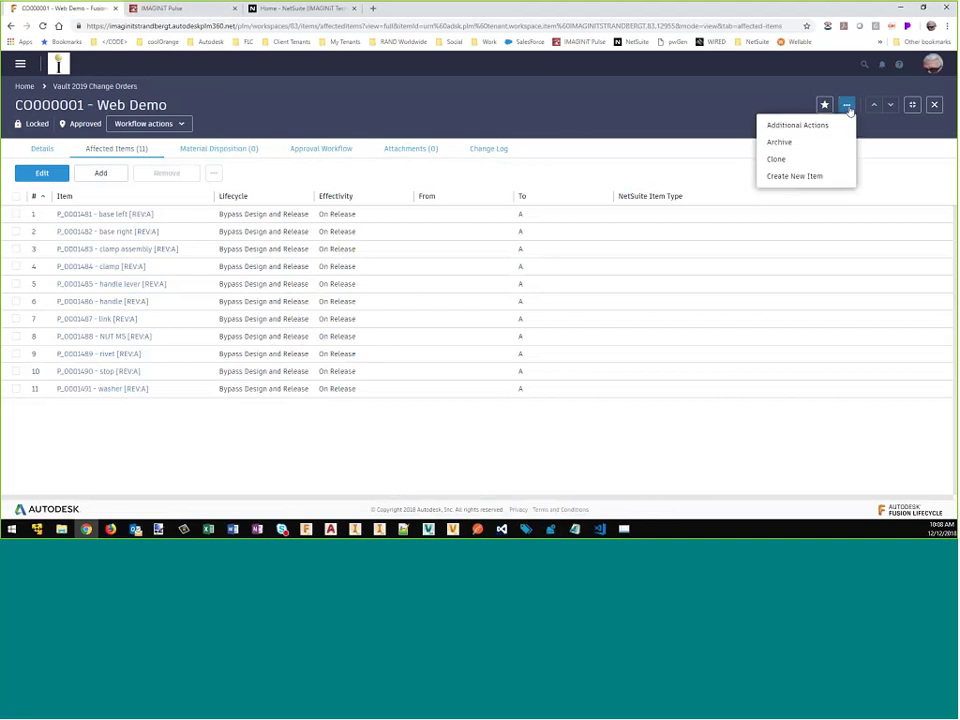
{"action": "left_click", "coordinate": [812, 127]}
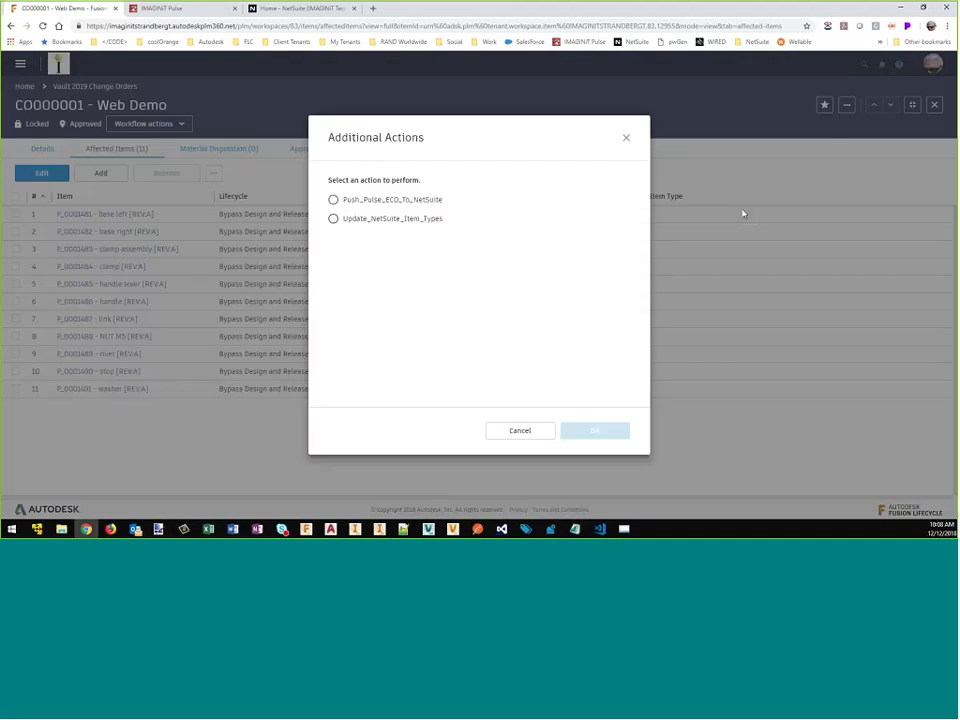
{"action": "left_click", "coordinate": [353, 222]}
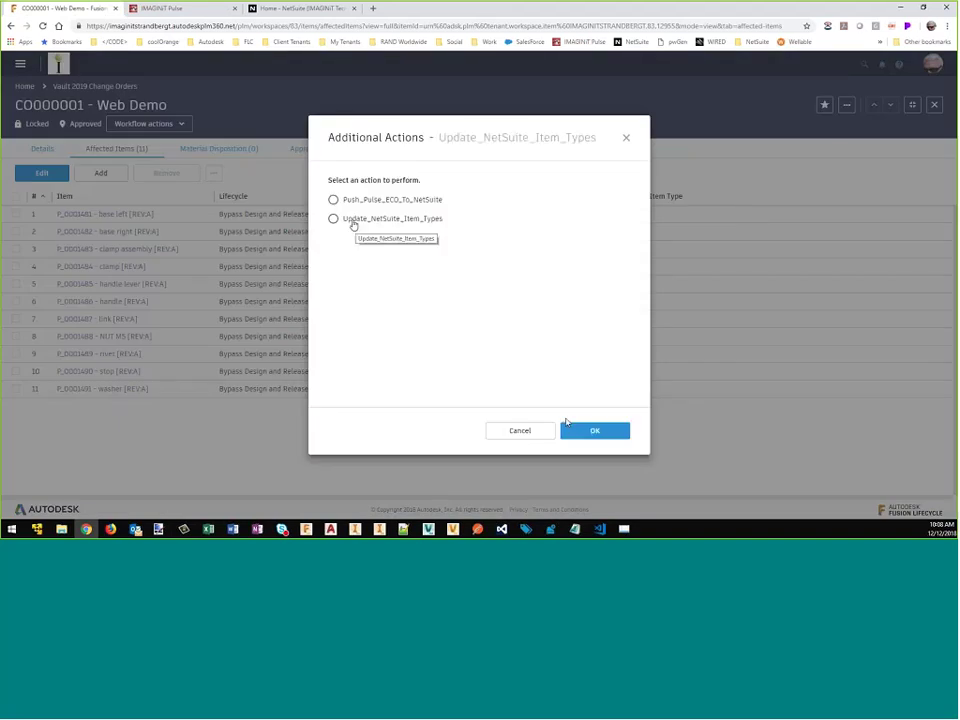
{"action": "left_click", "coordinate": [568, 428]}
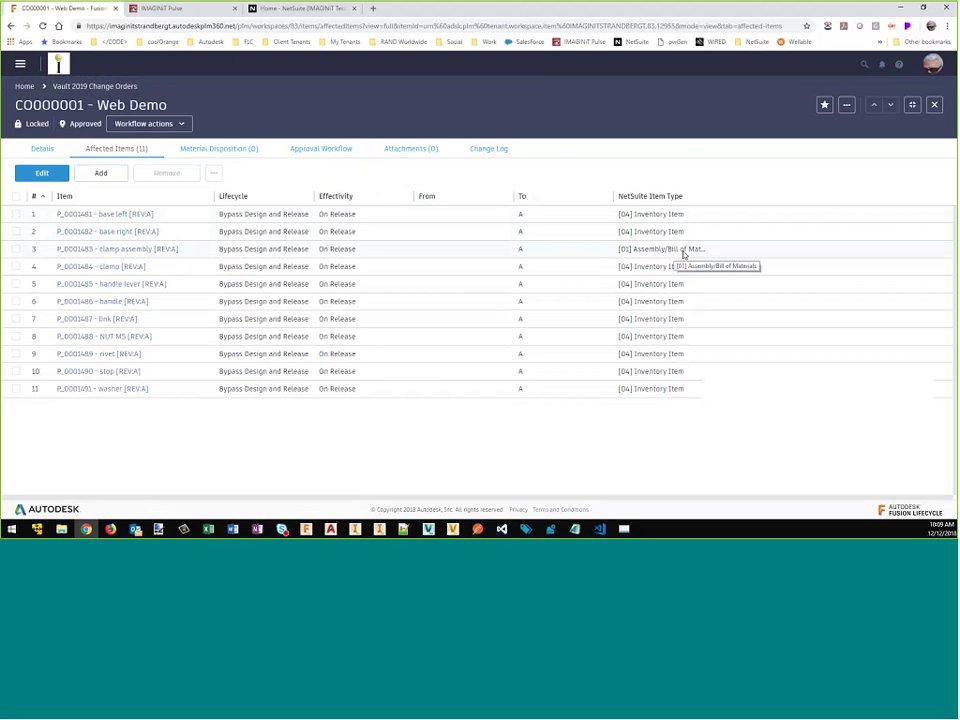
{"action": "left_click", "coordinate": [331, 150]}
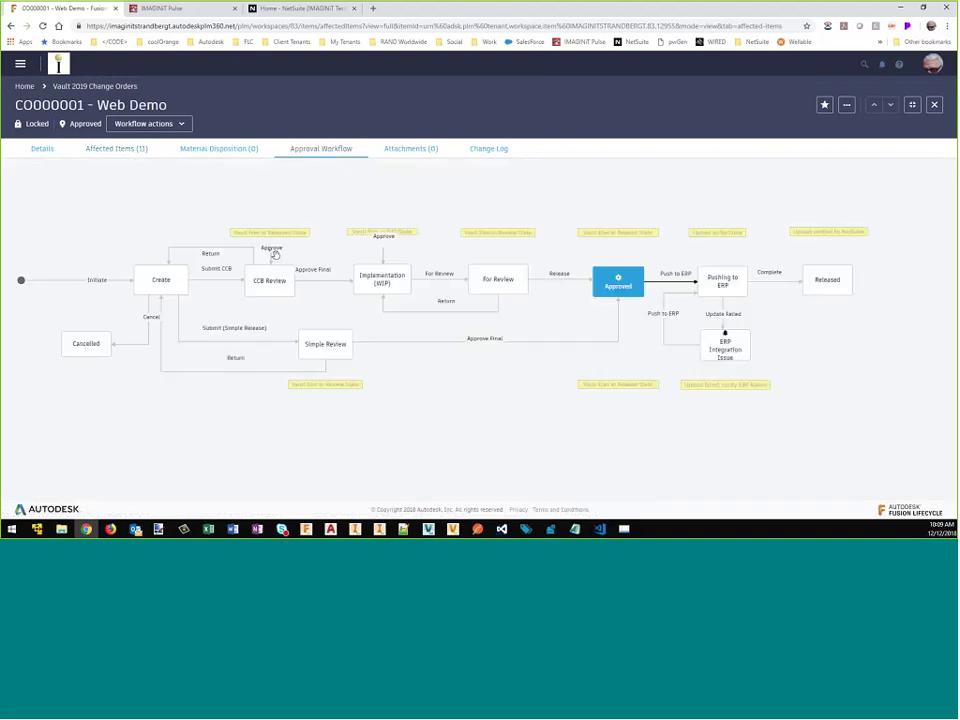
Step: Push CO000001 to NetSuite via the Push to ERP transition, then return to IMAGINiT Pulse
{"action": "left_click", "coordinate": [669, 287]}
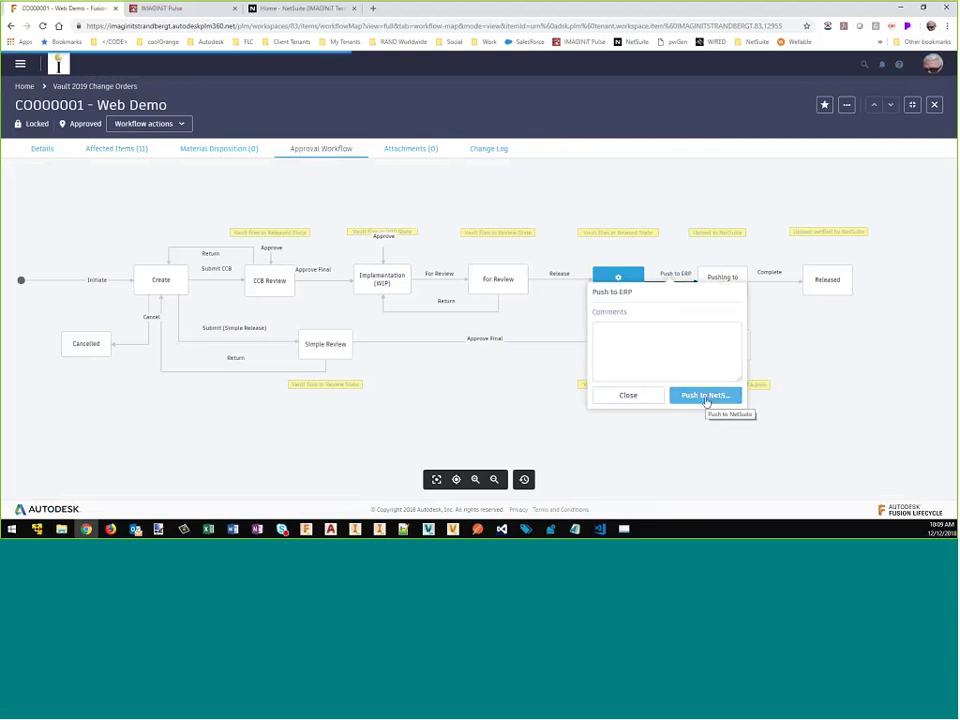
{"action": "left_click", "coordinate": [706, 396]}
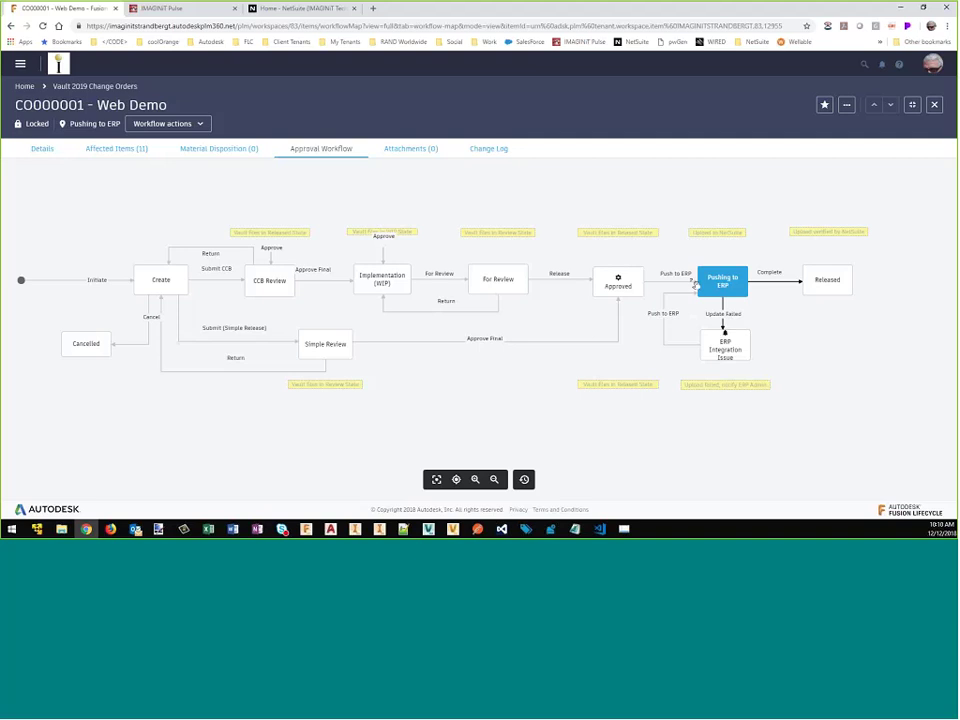
{"action": "key", "text": "ctrl+Tab"}
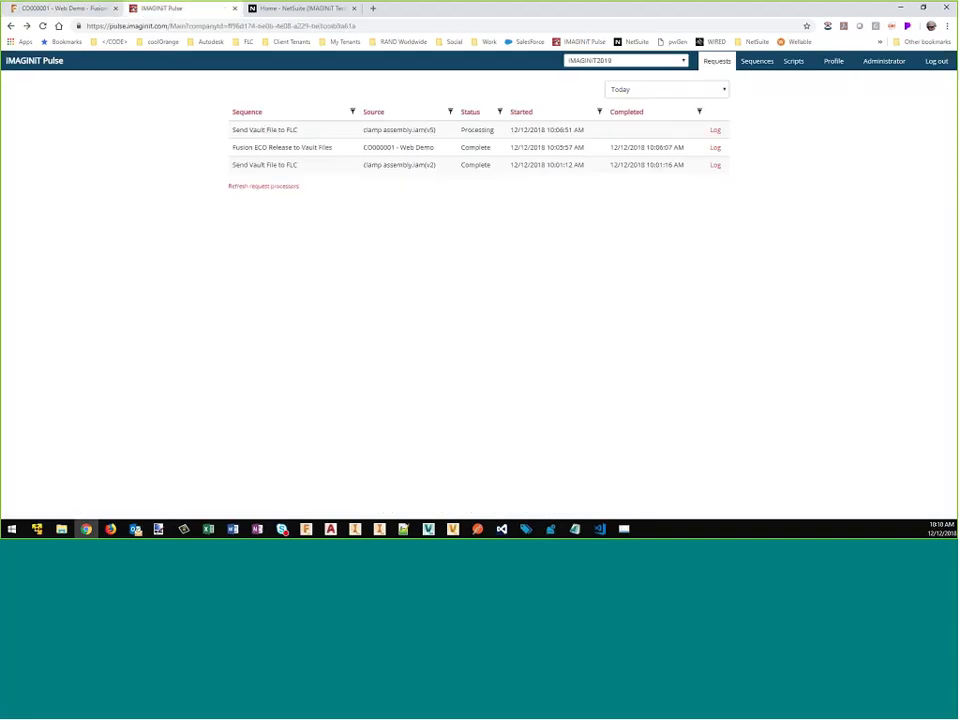
Step: Refresh Pulse requests until FLC ECO to NetSuite Items for CO000001 reads Complete, then go to NetSuite
{"action": "left_click", "coordinate": [716, 63]}
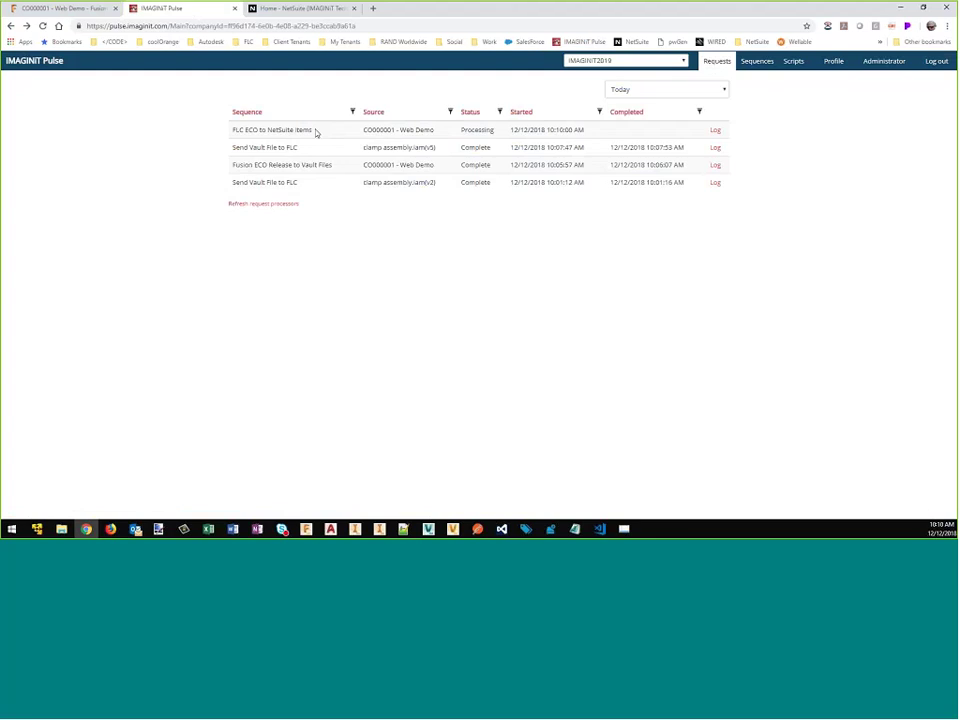
{"action": "left_click", "coordinate": [88, 13]}
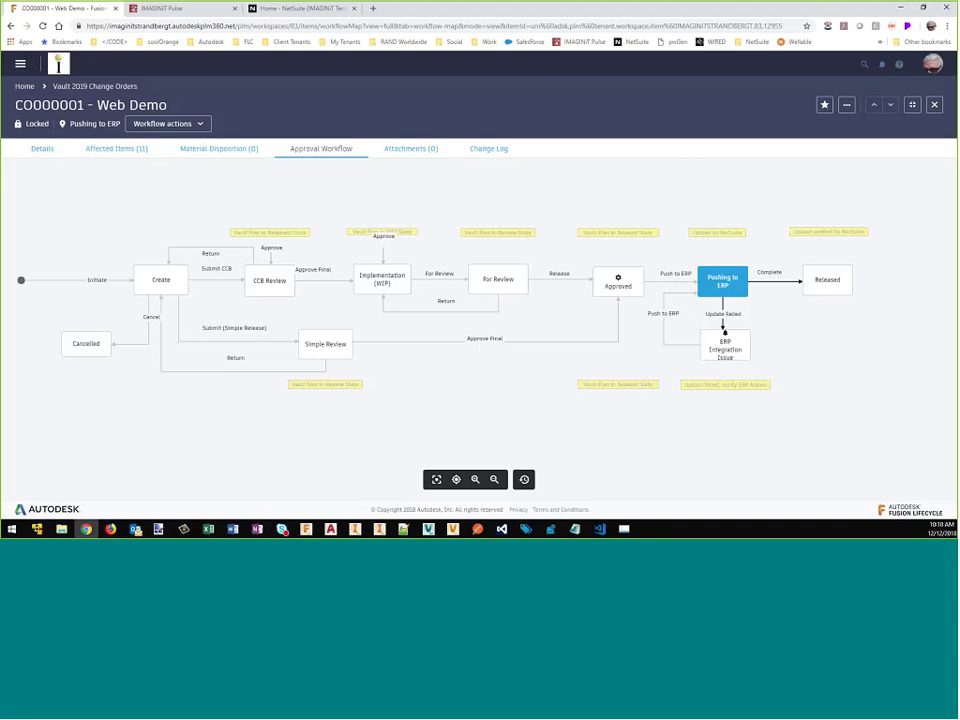
{"action": "left_click", "coordinate": [195, 10]}
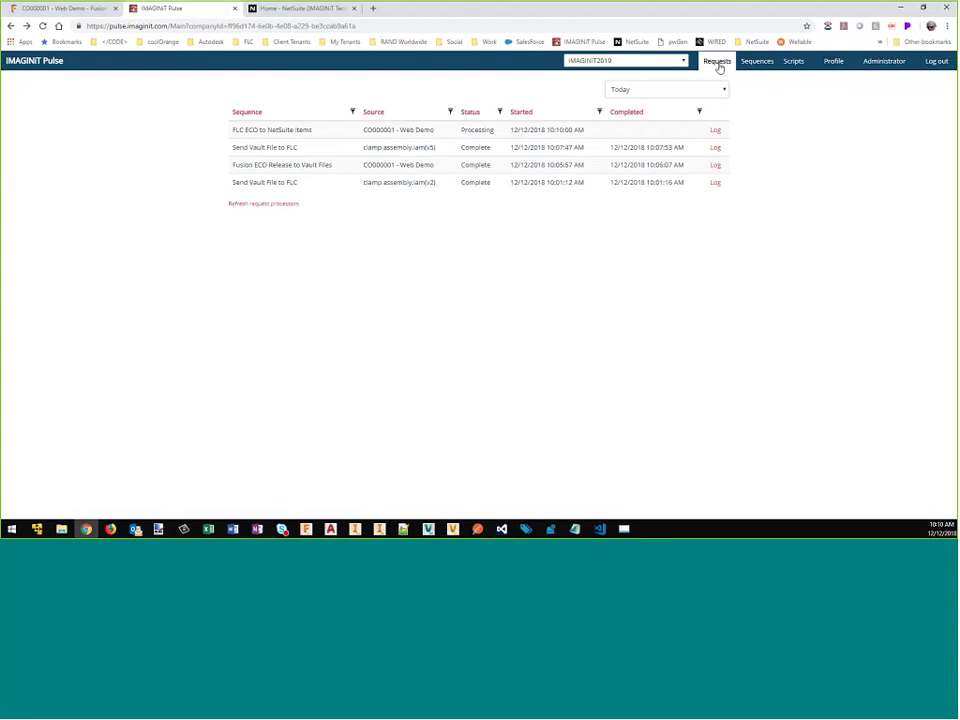
{"action": "left_click", "coordinate": [718, 63]}
{"action": "left_click", "coordinate": [722, 64]}
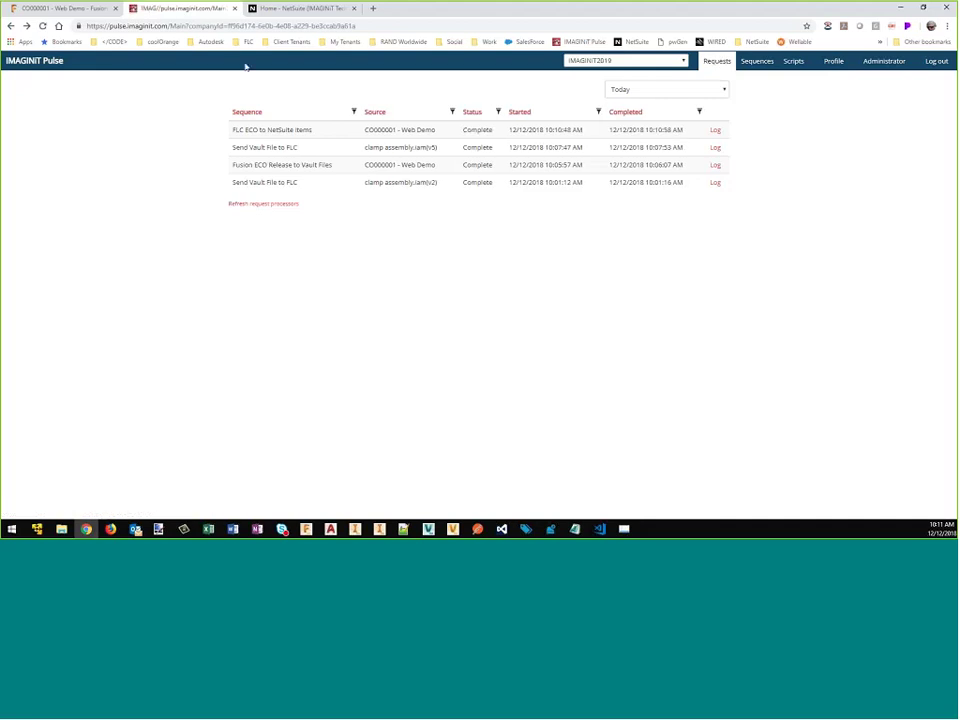
{"action": "left_click", "coordinate": [301, 9]}
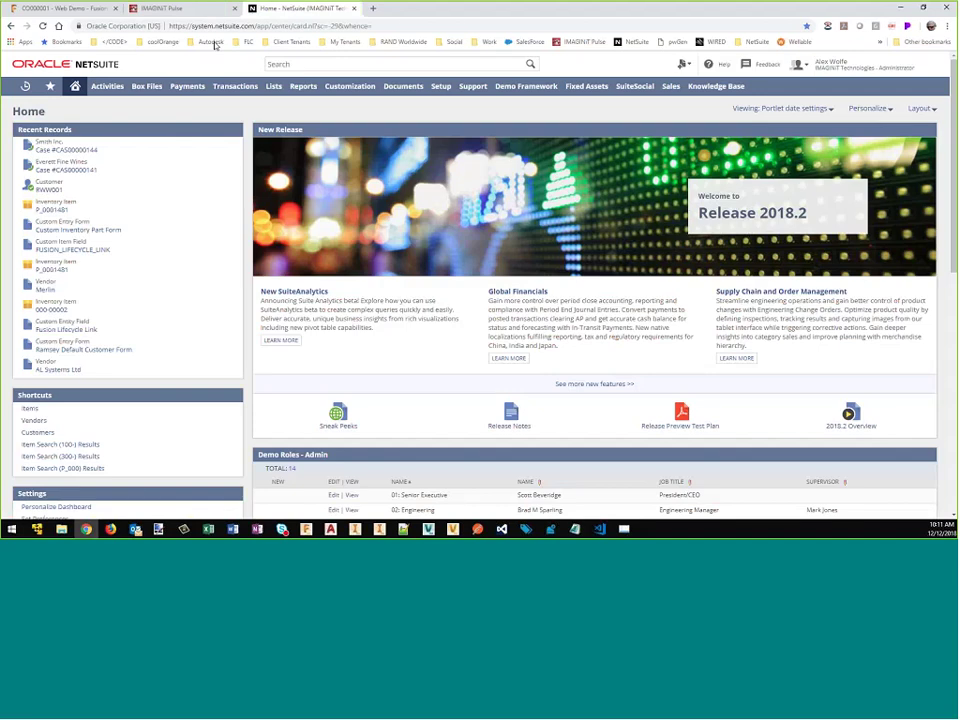
Step: Use global search to open the P_0001483 clamp assembly Assembly/Bill of Materials record
{"action": "left_click", "coordinate": [366, 64]}
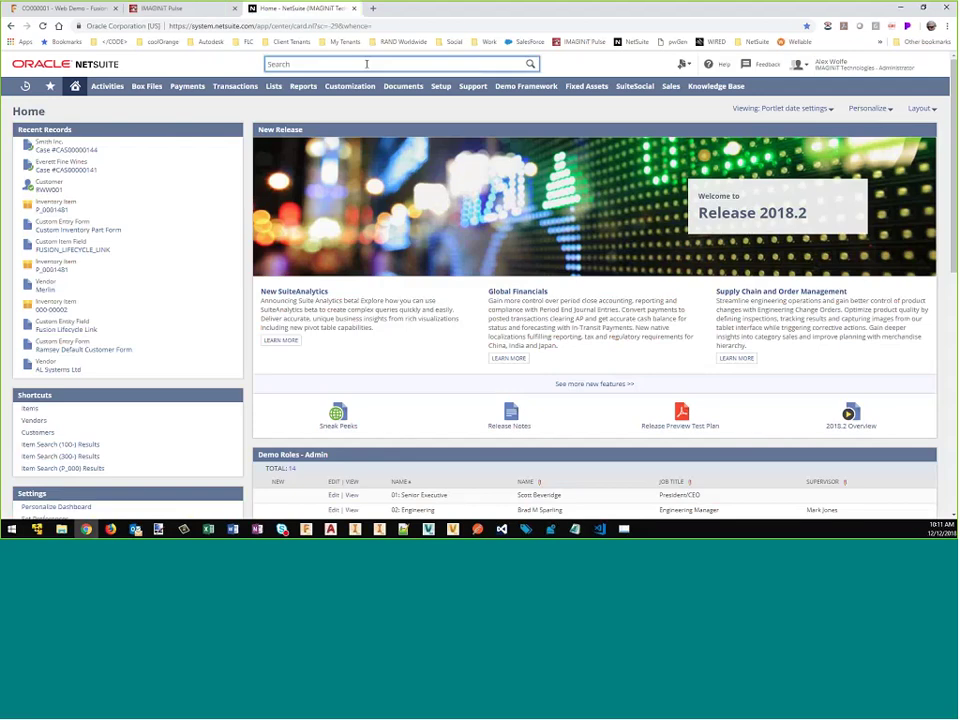
{"action": "type", "text": "r"}
{"action": "type", "text": "_00"}
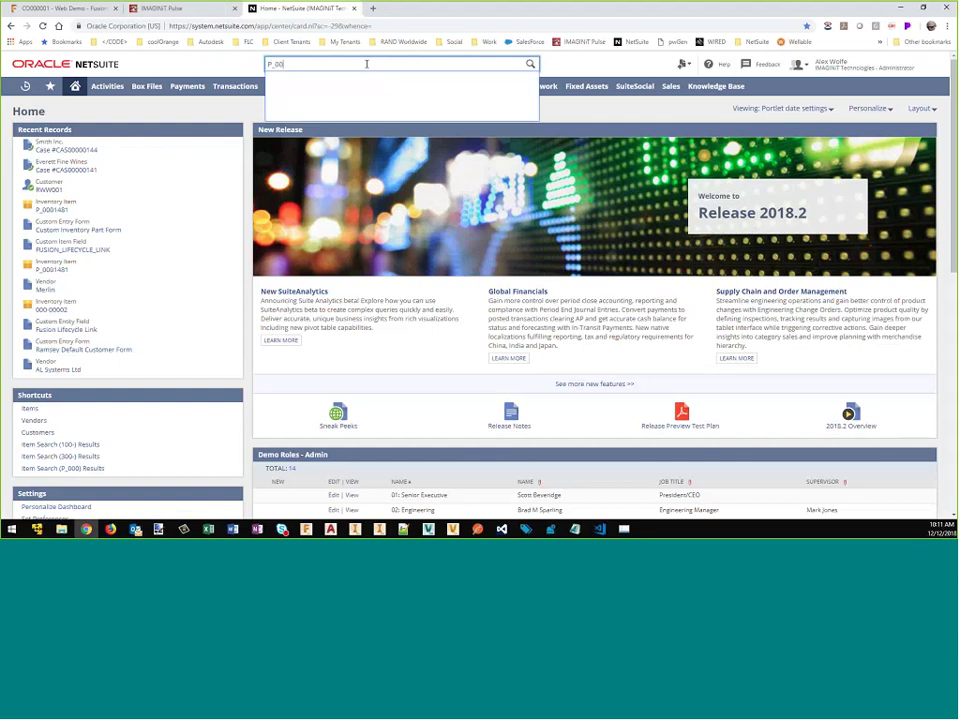
{"action": "type", "text": "0"}
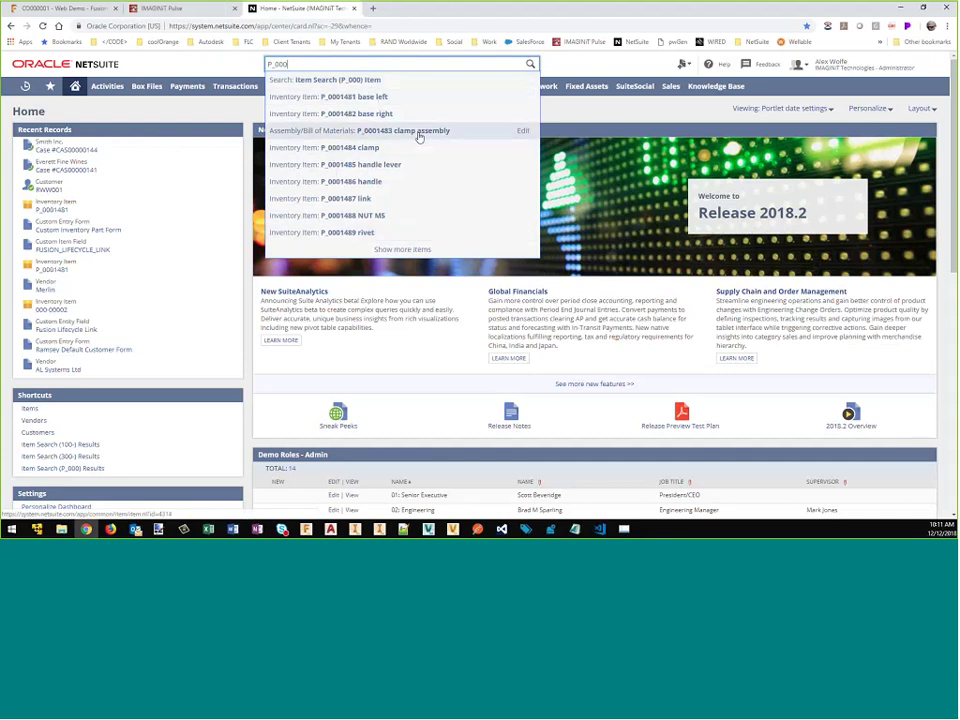
{"action": "left_click", "coordinate": [419, 138]}
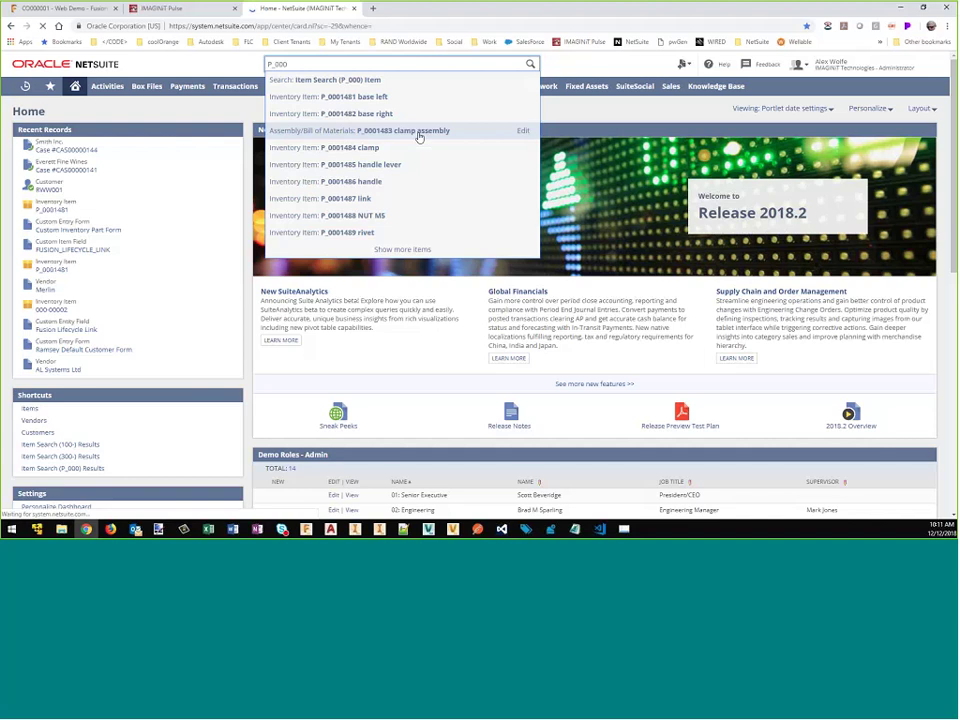
{"action": "left_click", "coordinate": [420, 131]}
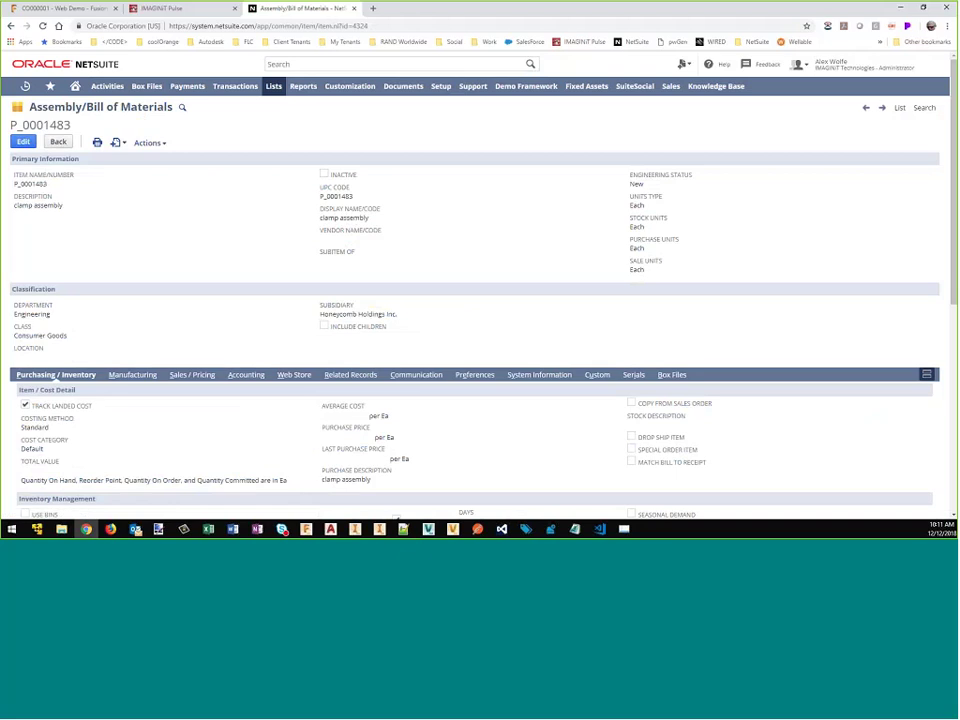
Step: Show the clamp assembly's Manufacturing Components list of ten items, including washer ×2, rivet ×4, NUT M5 ×2
{"action": "left_click_drag", "start_coordinate": [14, 205], "coordinate": [63, 205]}
{"action": "scroll", "coordinate": [288, 228], "scroll_direction": "down", "scroll_amount": 1}
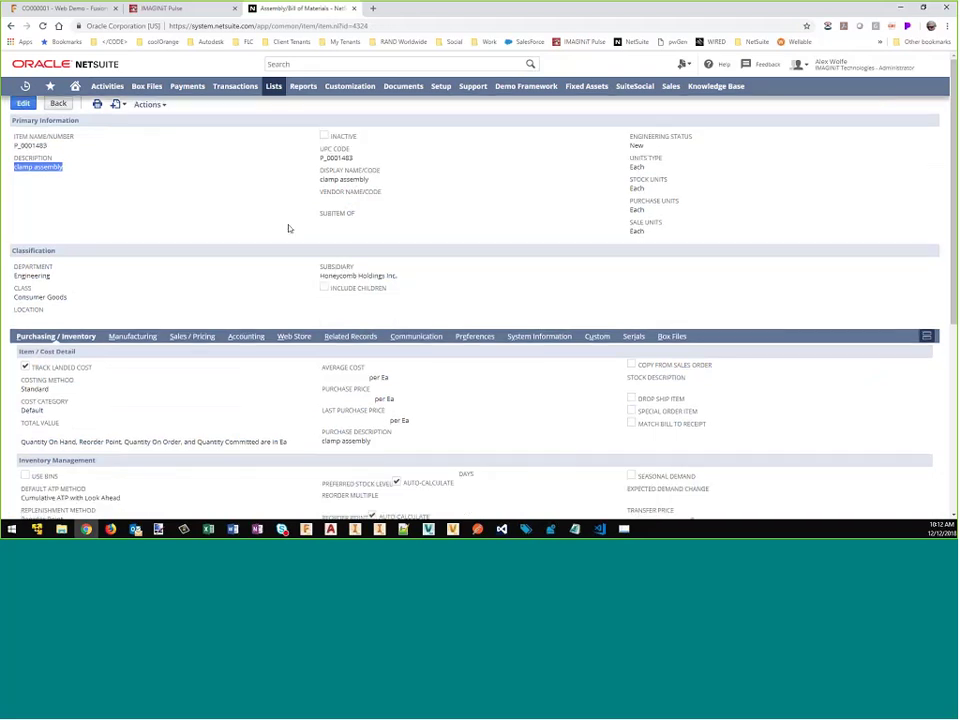
{"action": "scroll", "coordinate": [246, 251], "scroll_direction": "down", "scroll_amount": 1}
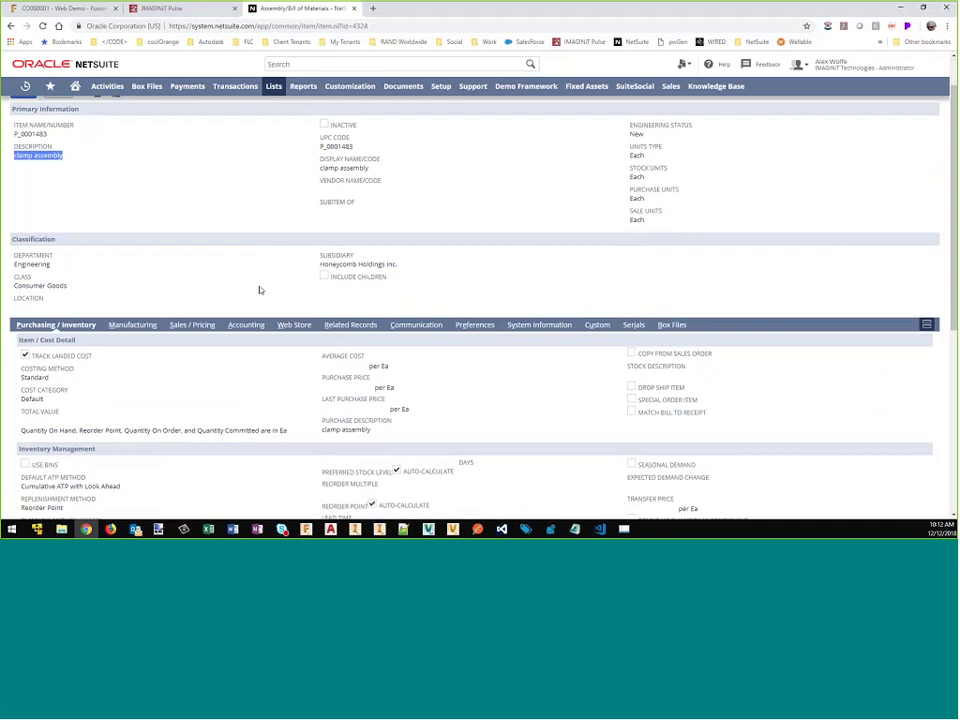
{"action": "scroll", "coordinate": [259, 290], "scroll_direction": "down", "scroll_amount": 3}
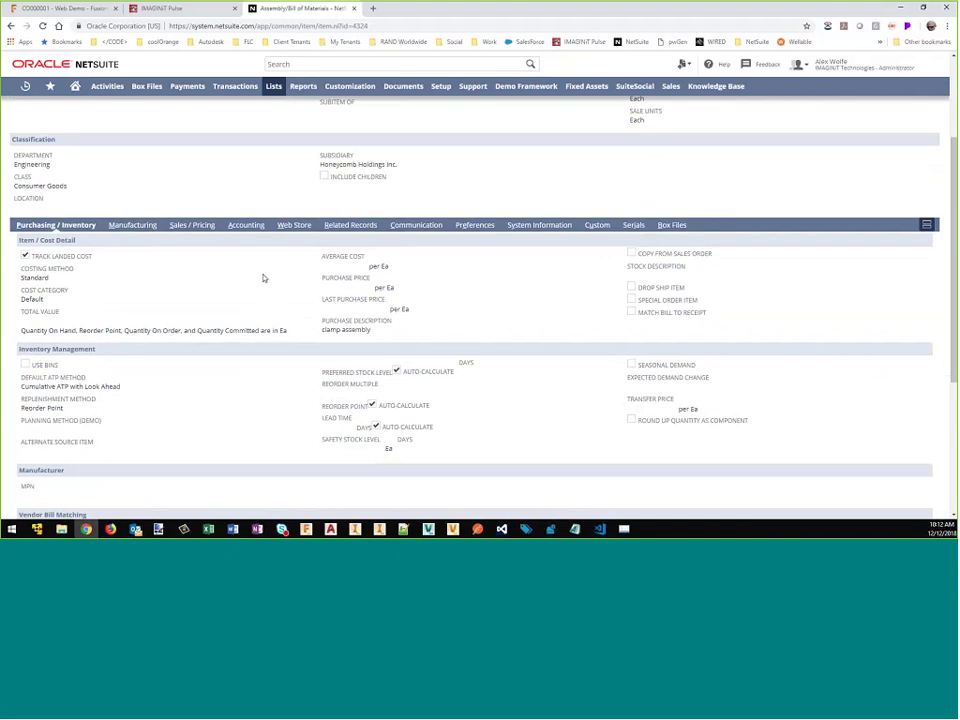
{"action": "left_click", "coordinate": [130, 226]}
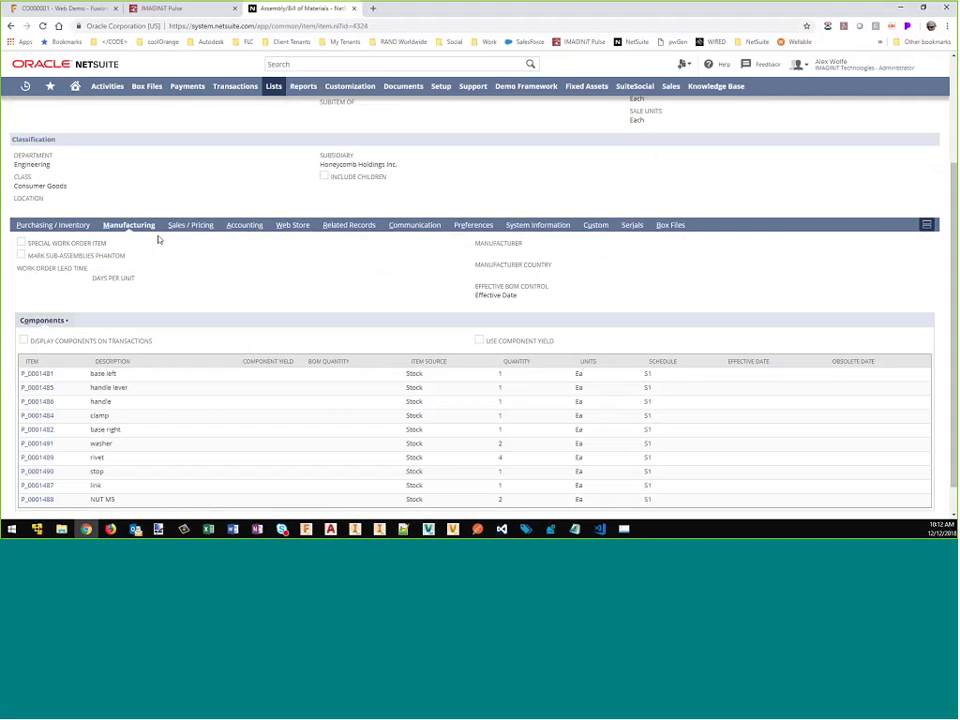
{"action": "scroll", "coordinate": [276, 262], "scroll_direction": "down", "scroll_amount": 1}
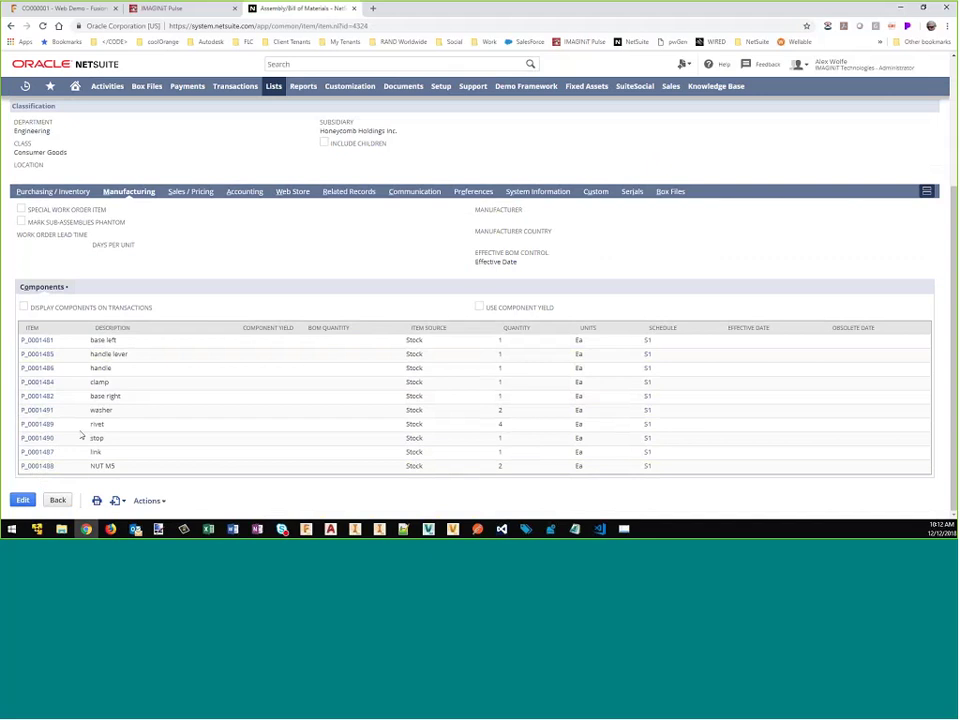
Step: Open component P_0001481 base left and follow its Custom subtab's Fusion Lifecycle Item link
{"action": "left_click", "coordinate": [37, 340], "text": "ctrl"}
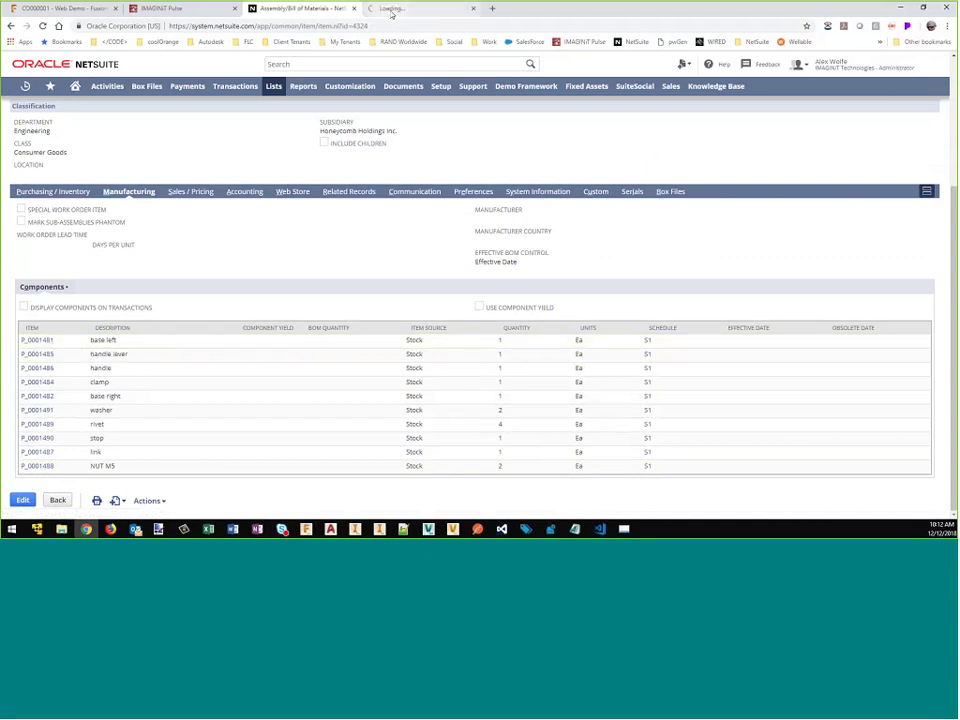
{"action": "left_click", "coordinate": [392, 9]}
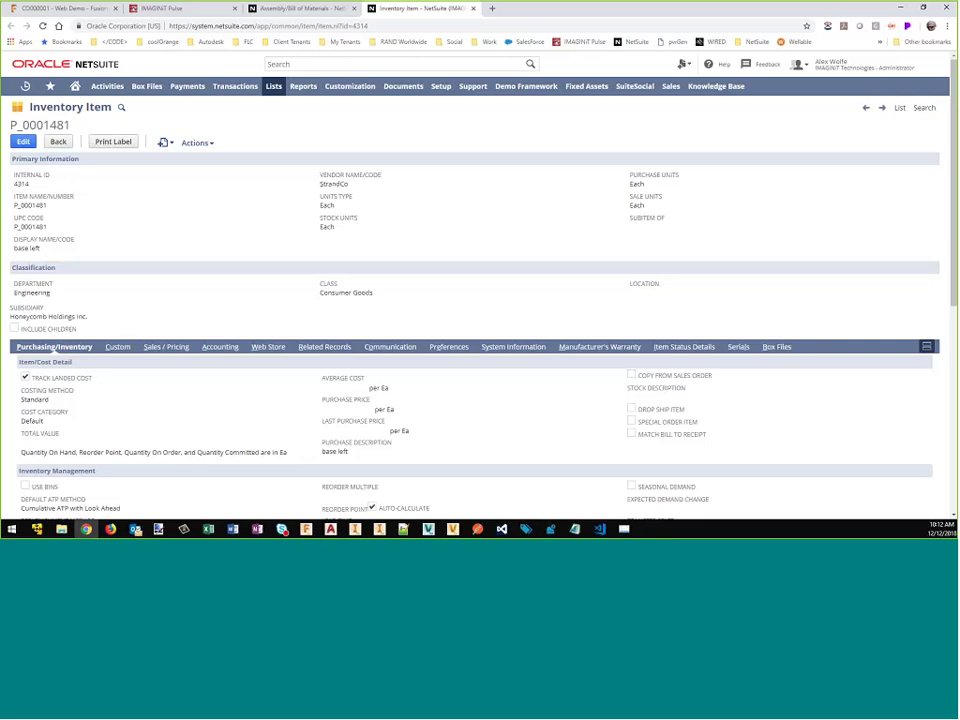
{"action": "left_click", "coordinate": [117, 346]}
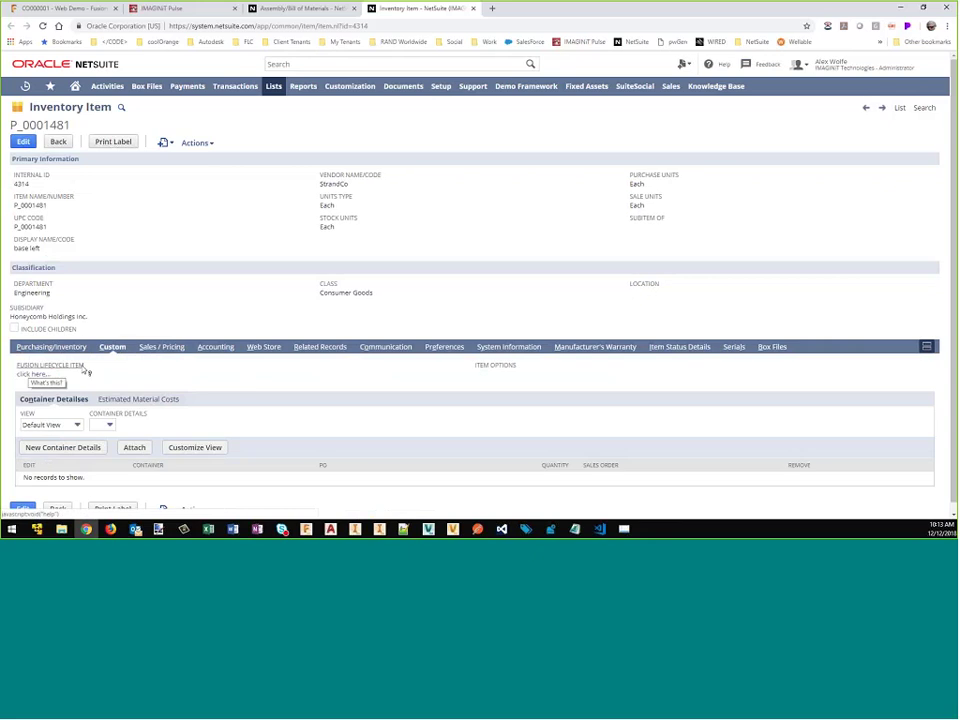
{"action": "left_click", "coordinate": [34, 376]}
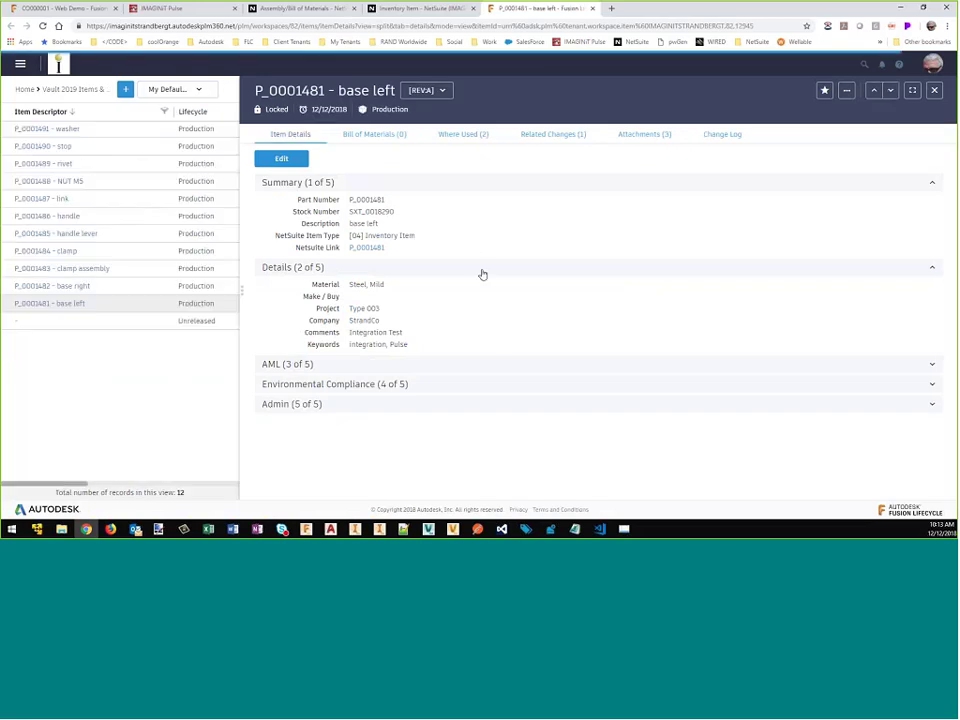
Step: Close the Fusion Lifecycle base left item page, returning to NetSuite's P_0001481 record
{"action": "left_click", "coordinate": [366, 251]}
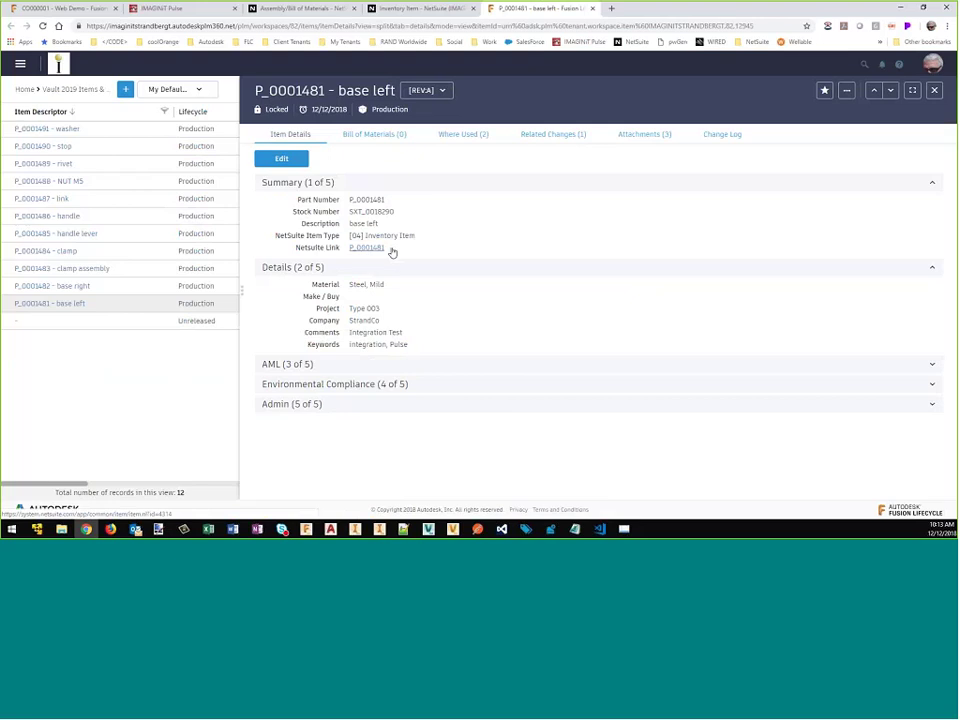
{"action": "key", "text": "ctrl+w"}
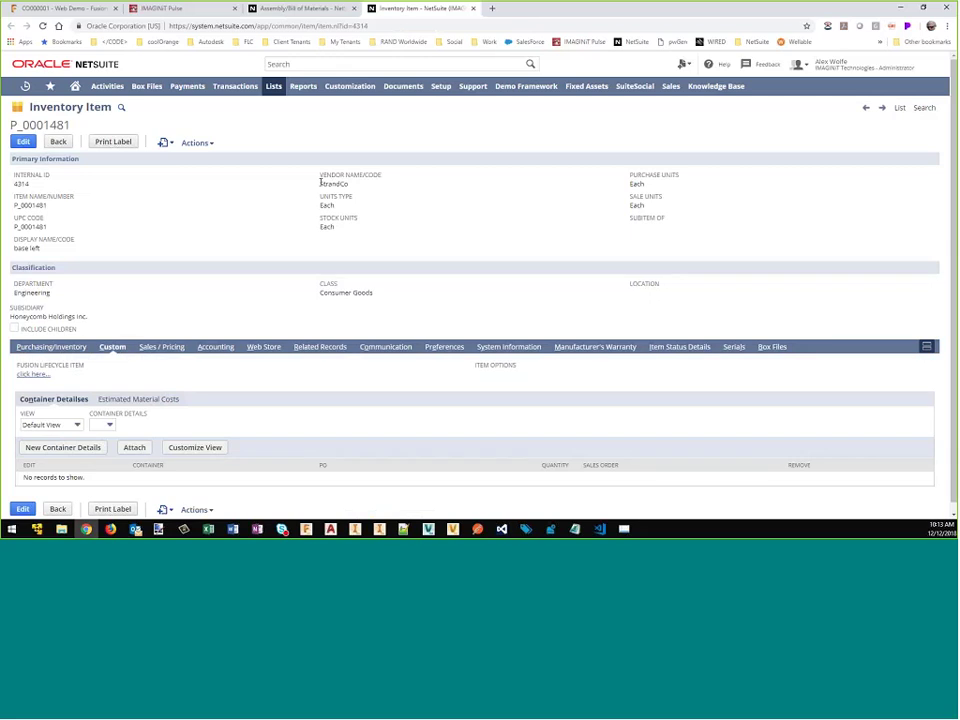
Step: Search NetSuite for StrandCo and list all results: ten inventory items P_0001481 to P_0001491
{"action": "left_click_drag", "start_coordinate": [321, 183], "coordinate": [348, 184]}
{"action": "left_click", "coordinate": [422, 231]}
{"action": "left_click", "coordinate": [369, 62]}
{"action": "type", "text": "s"}
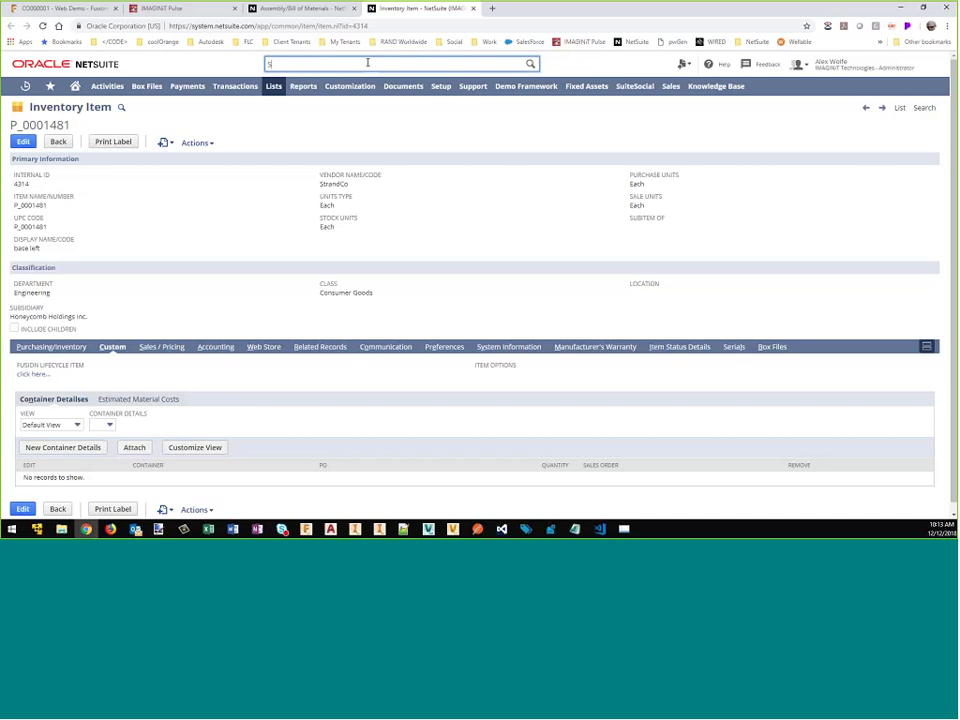
{"action": "type", "text": "ta"}
{"action": "type", "text": "andco"}
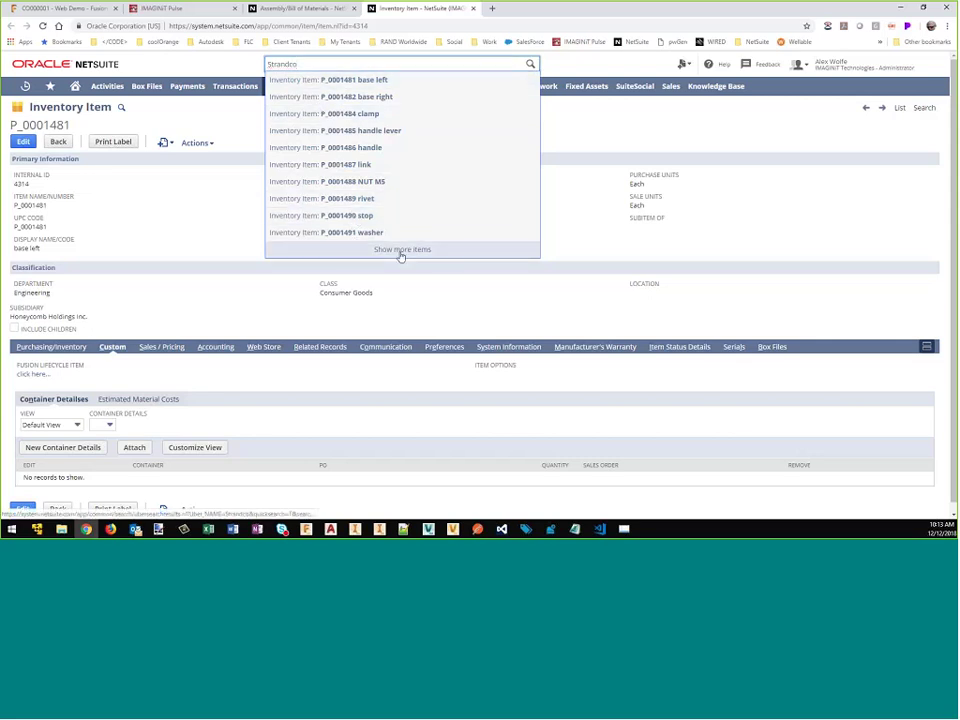
{"action": "left_click", "coordinate": [400, 250]}
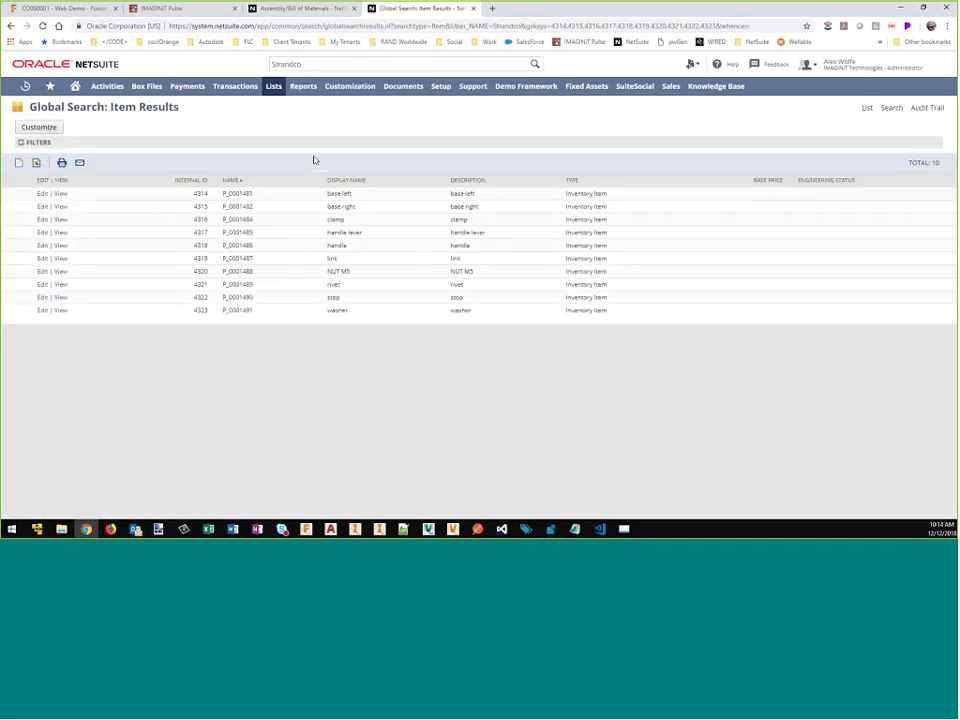
{"action": "mouse_move", "coordinate": [51, 91]}
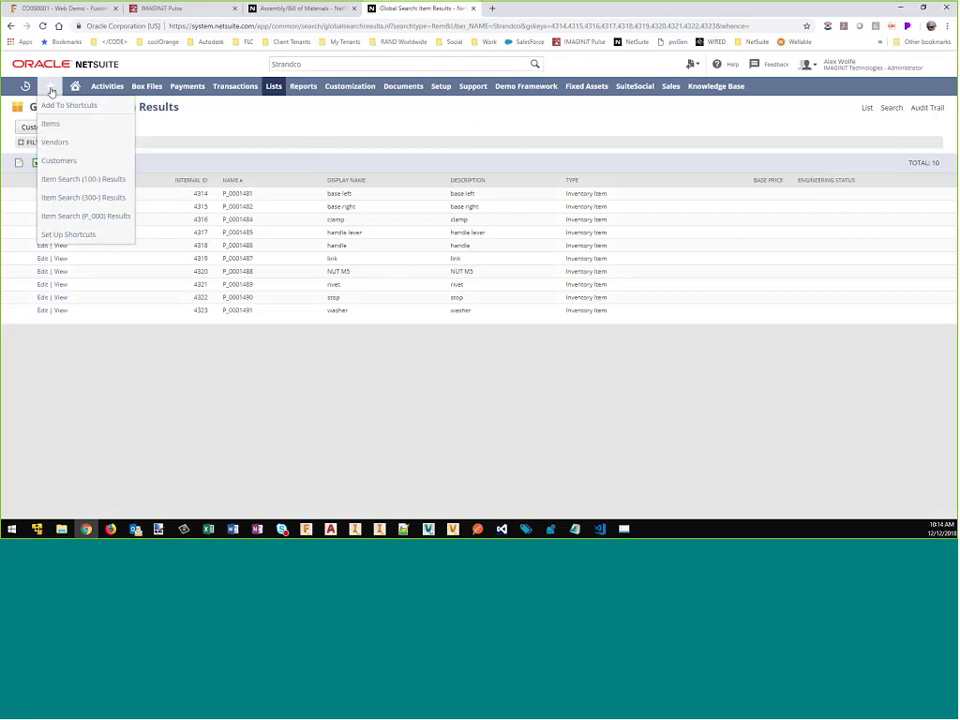
Step: Create a new vendor with Company Name StrandCo and Subsidiary Honeycomb Holdings Inc., then show its Address subtab
{"action": "left_click", "coordinate": [57, 144]}
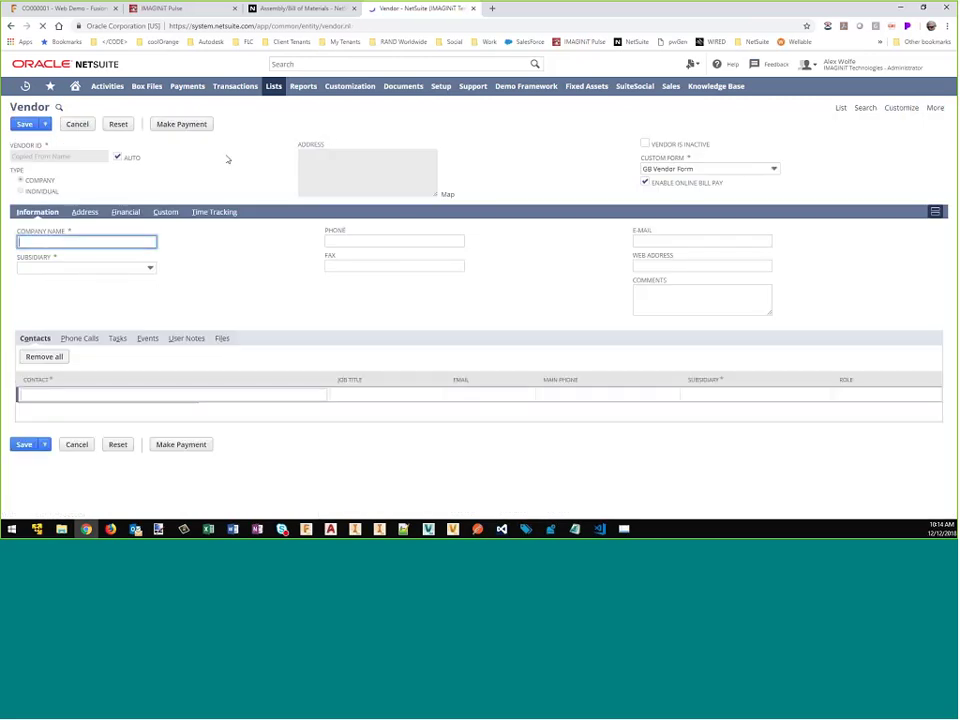
{"action": "type", "text": "S"}
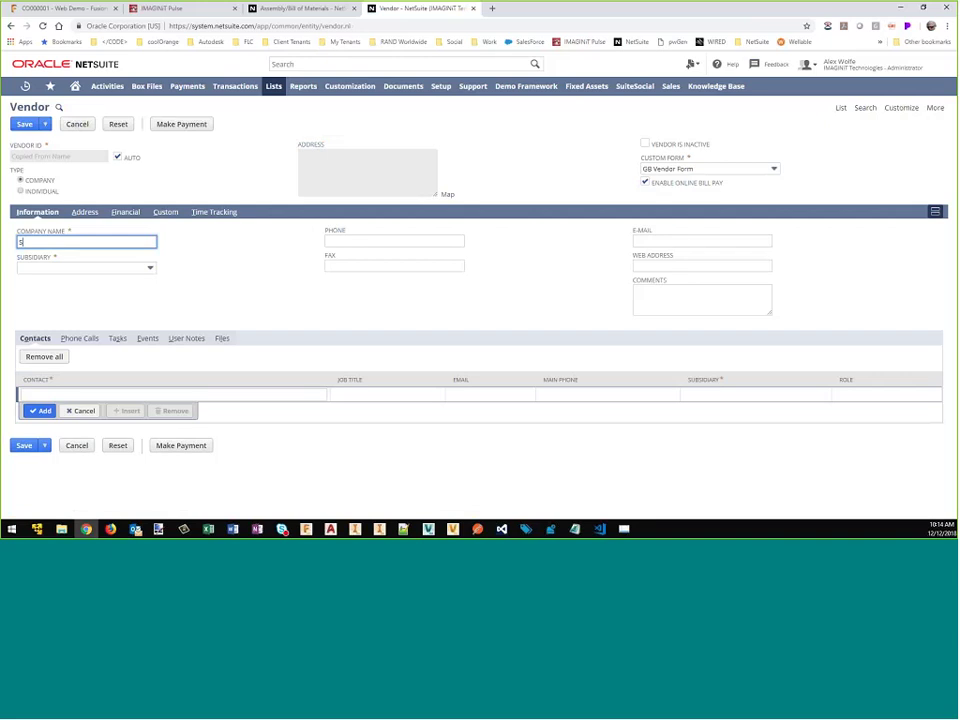
{"action": "type", "text": "trandCo"}
{"action": "key", "text": "Tab"}
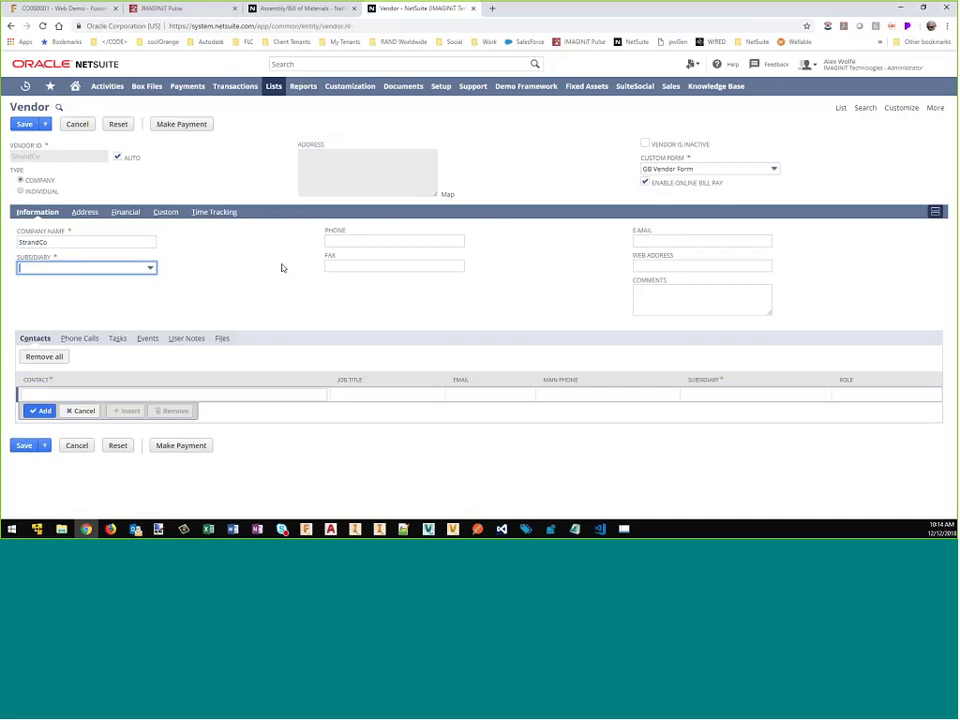
{"action": "left_click", "coordinate": [120, 268]}
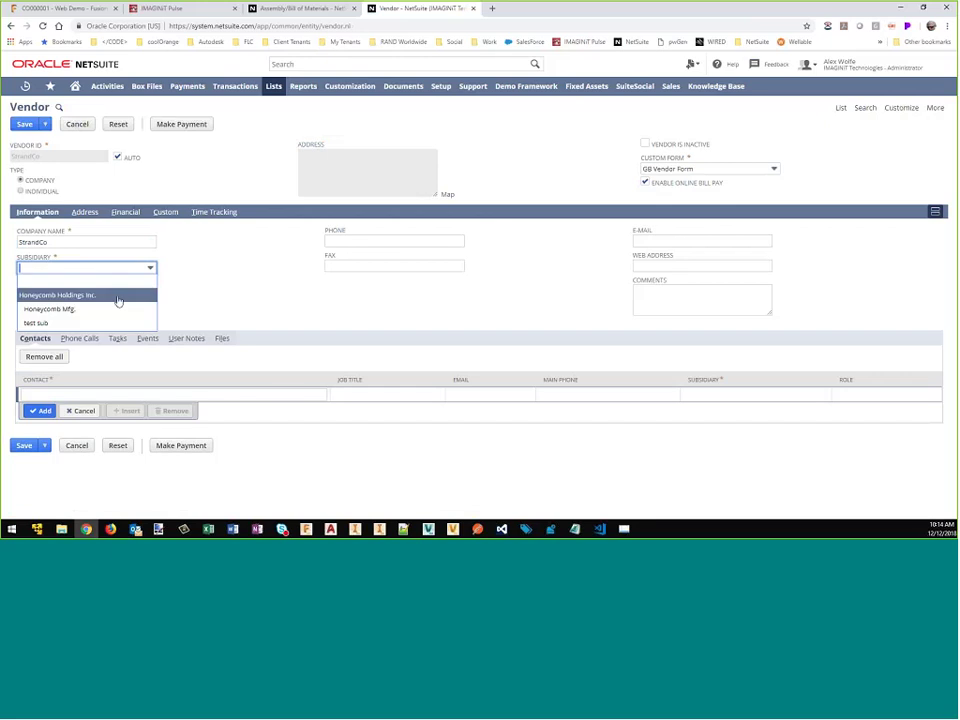
{"action": "left_click", "coordinate": [118, 297]}
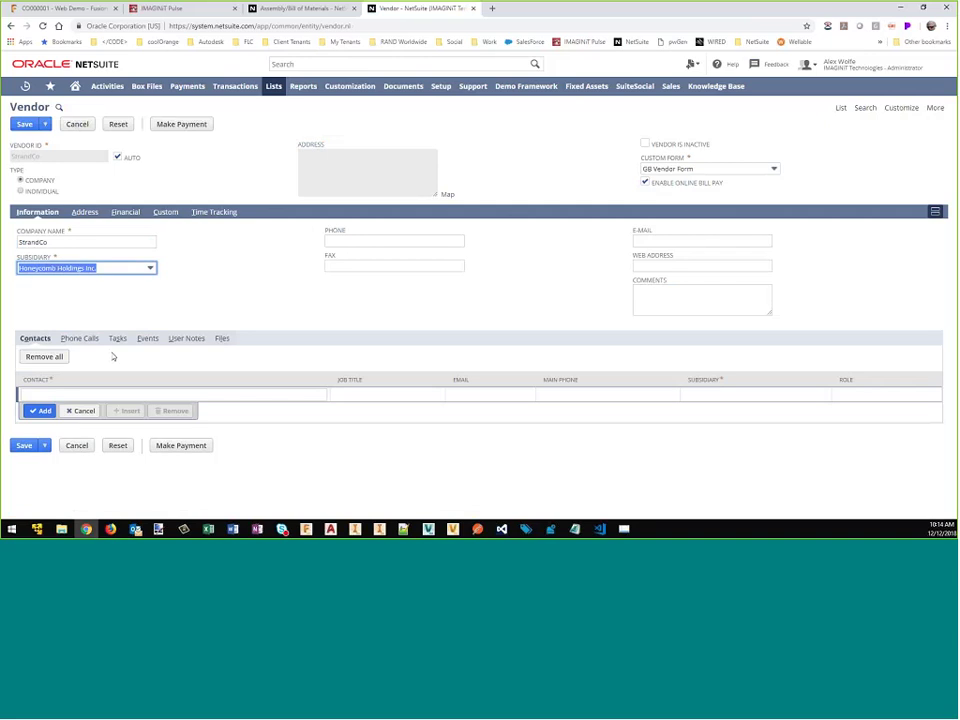
{"action": "left_click", "coordinate": [84, 212]}
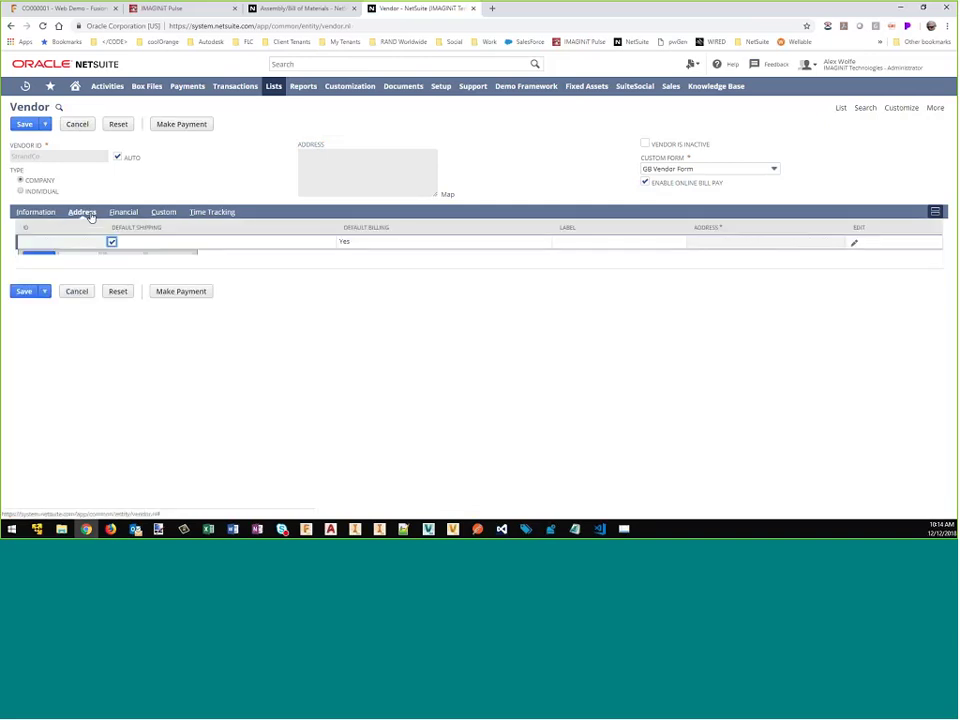
Step: Edit the vendor's address line with the contact person's name, phone number and street address
{"action": "left_click", "coordinate": [855, 246]}
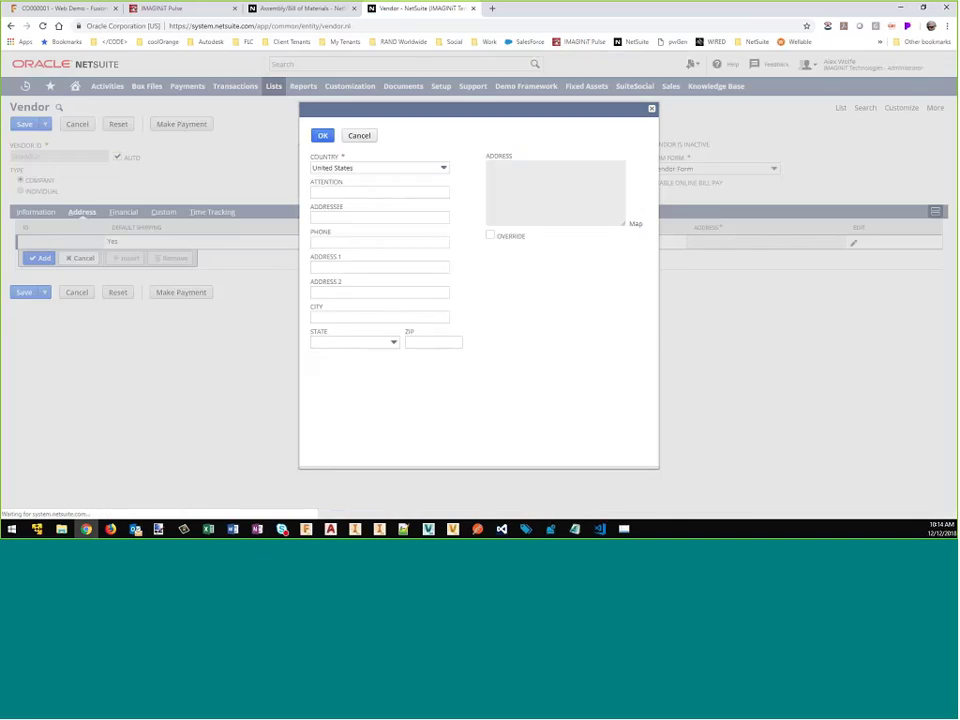
{"action": "key", "text": "Tab"}
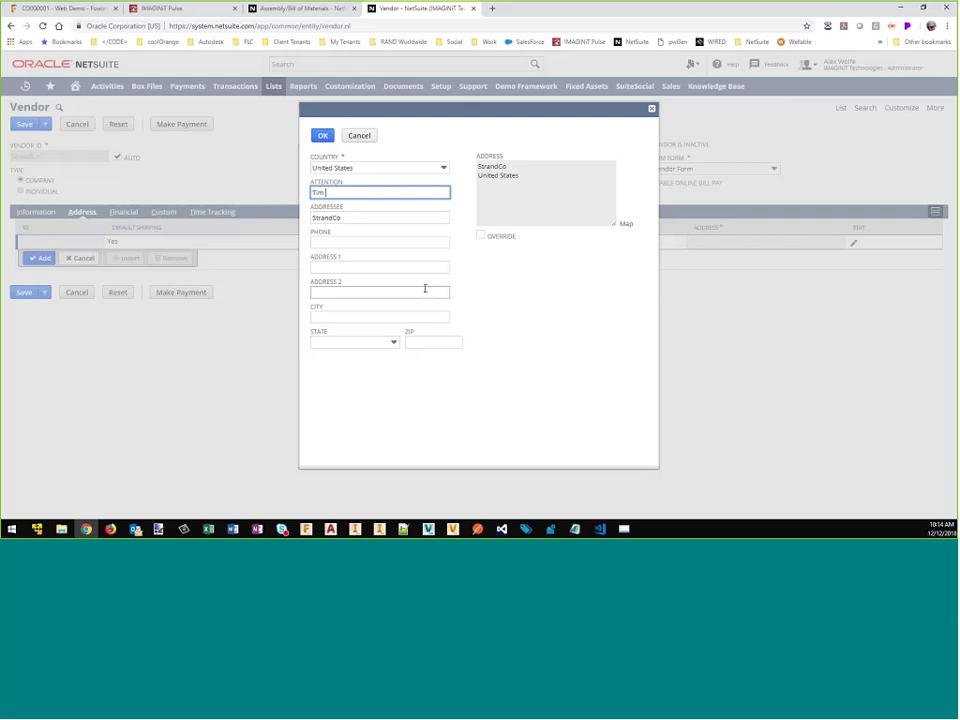
{"action": "key", "text": "Tab"}
{"action": "key", "text": "Tab"}
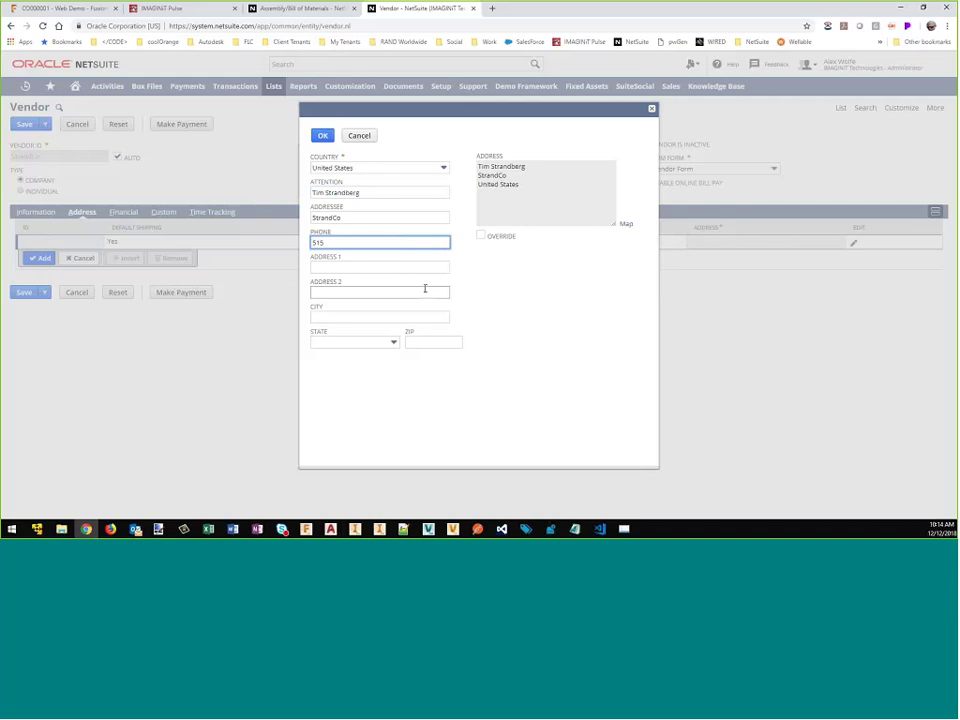
{"action": "key", "text": "Tab"}
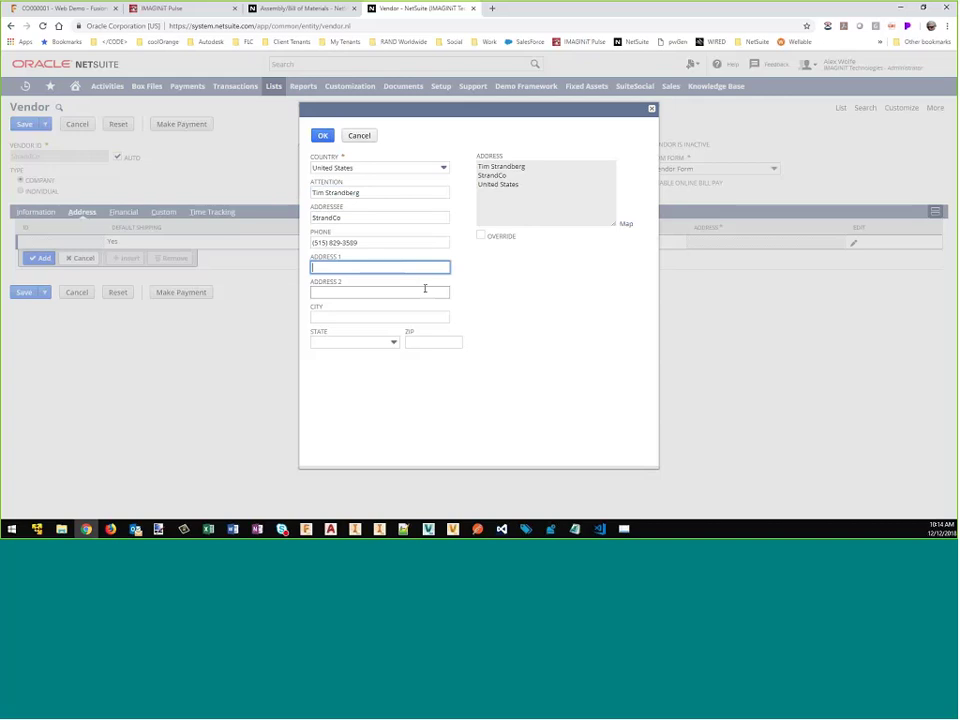
{"action": "key", "text": "Tab"}
Step: Complete the address with its city, state Iowa and ZIP code, and confirm it
{"action": "type", "text": "Un"}
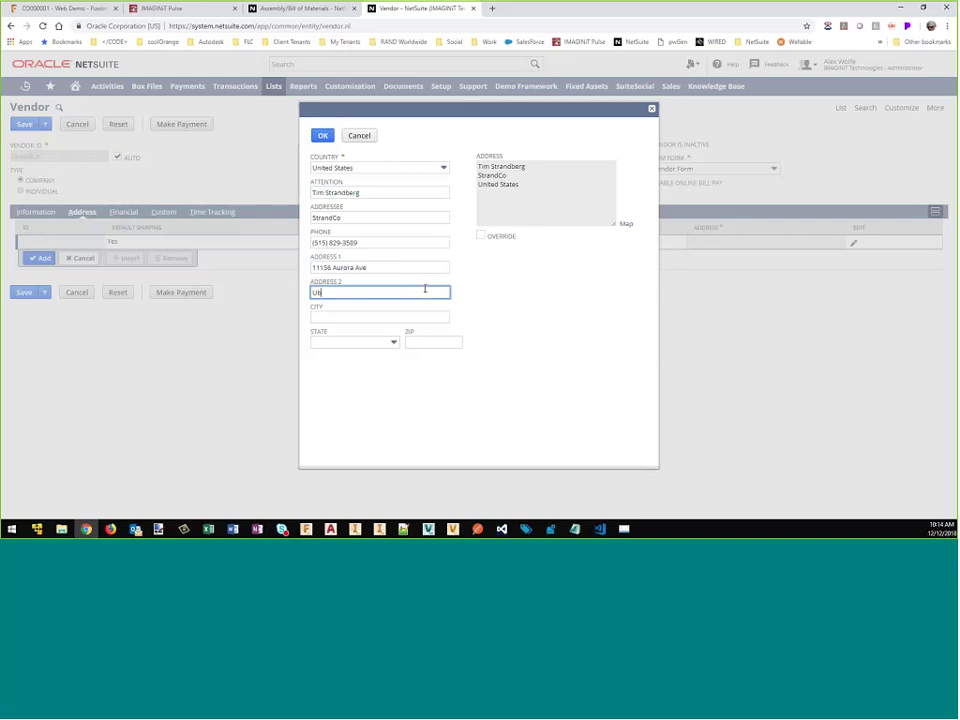
{"action": "type", "text": "bandale"}
{"action": "key", "text": "BackSpace"}
{"action": "key", "text": "BackSpace"}
{"action": "key", "text": "BackSpace"}
{"action": "key", "text": "BackSpace"}
{"action": "key", "text": "BackSpace"}
{"action": "key", "text": "BackSpace"}
{"action": "key", "text": "BackSpace"}
{"action": "key", "text": "BackSpace"}
{"action": "key", "text": "BackSpace"}
{"action": "left_click", "coordinate": [395, 317]}
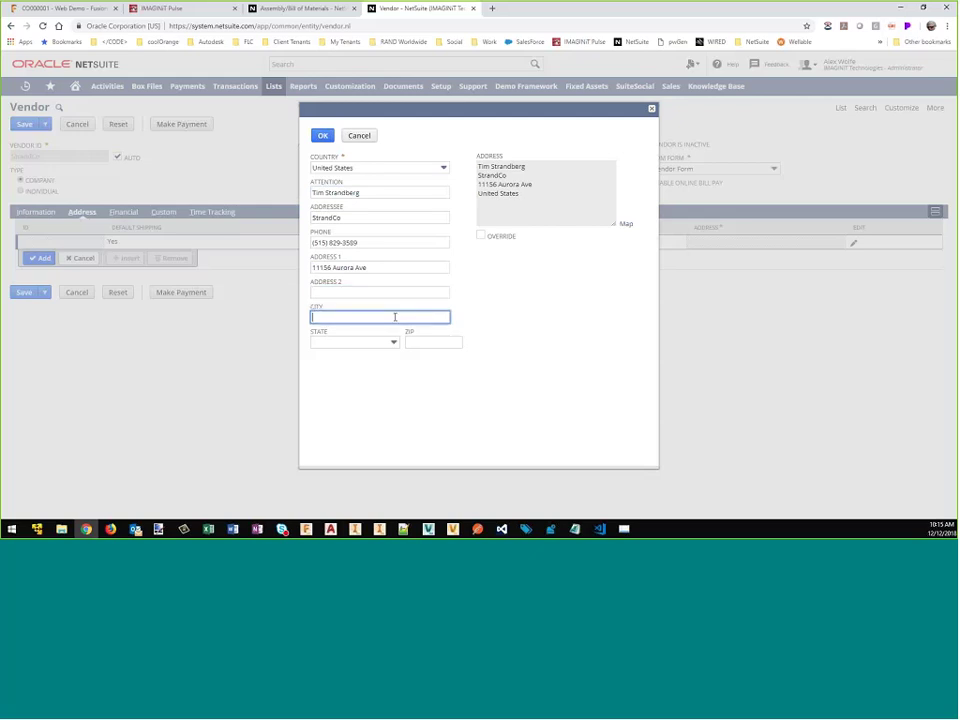
{"action": "type", "text": "Urbandale"}
{"action": "left_click", "coordinate": [393, 341]}
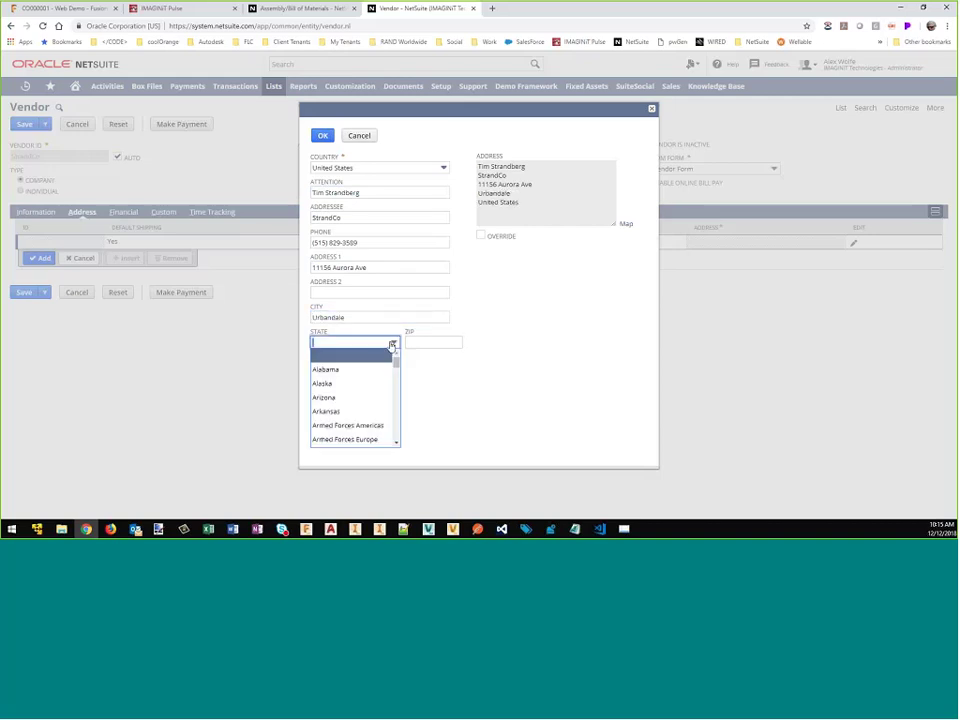
{"action": "scroll", "coordinate": [371, 403], "scroll_direction": "down", "scroll_amount": 3}
{"action": "scroll", "coordinate": [371, 403], "scroll_direction": "down", "scroll_amount": 1}
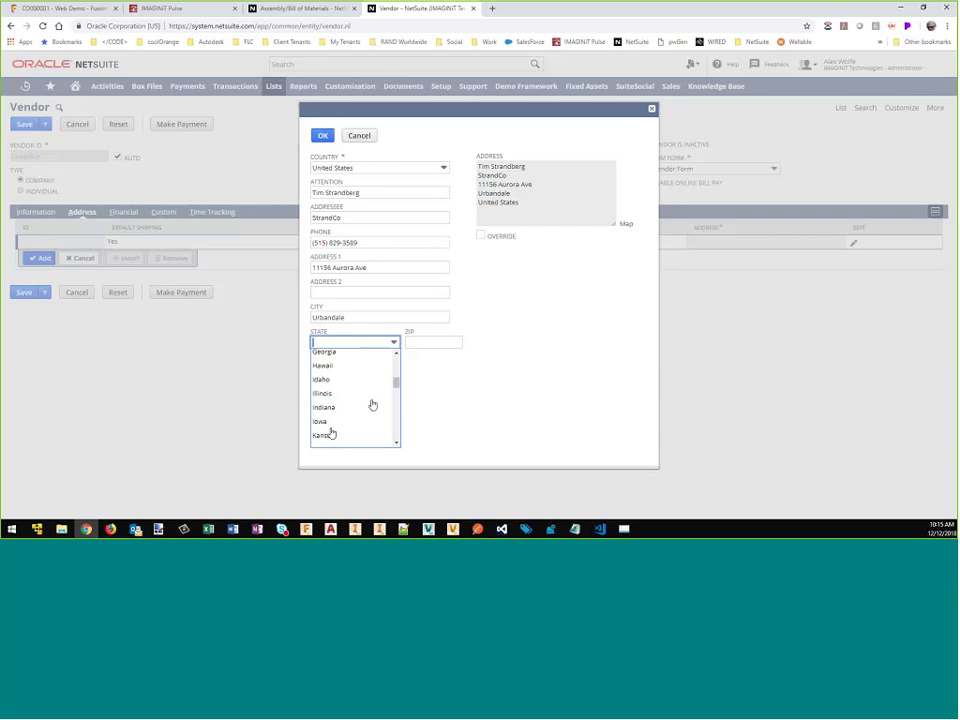
{"action": "left_click", "coordinate": [332, 429]}
{"action": "left_click", "coordinate": [430, 342]}
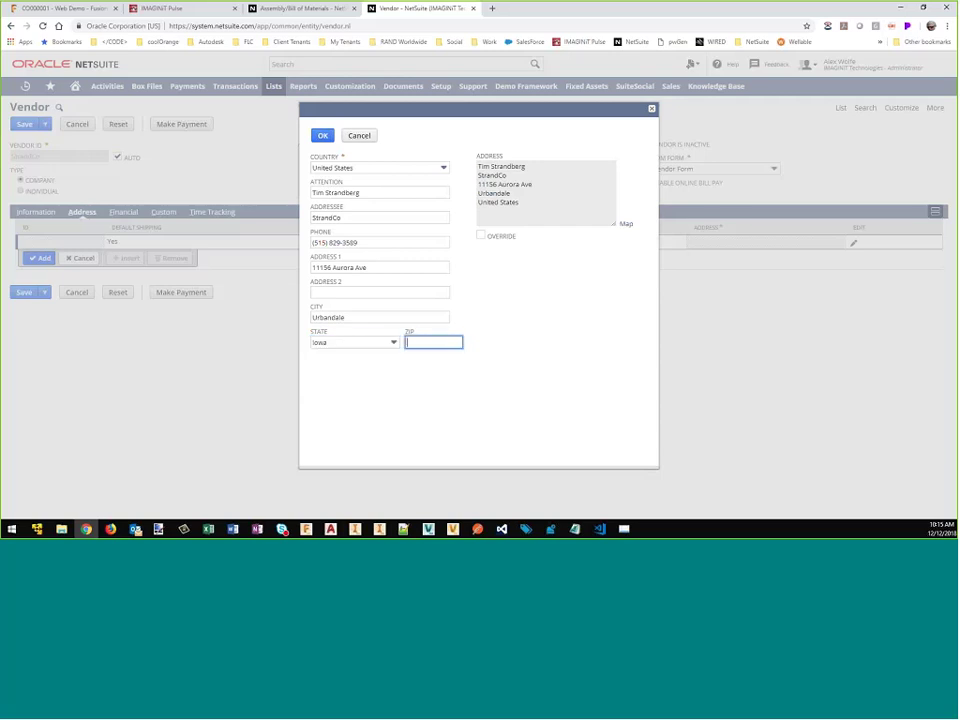
{"action": "type", "text": "50325"}
{"action": "left_click", "coordinate": [322, 135]}
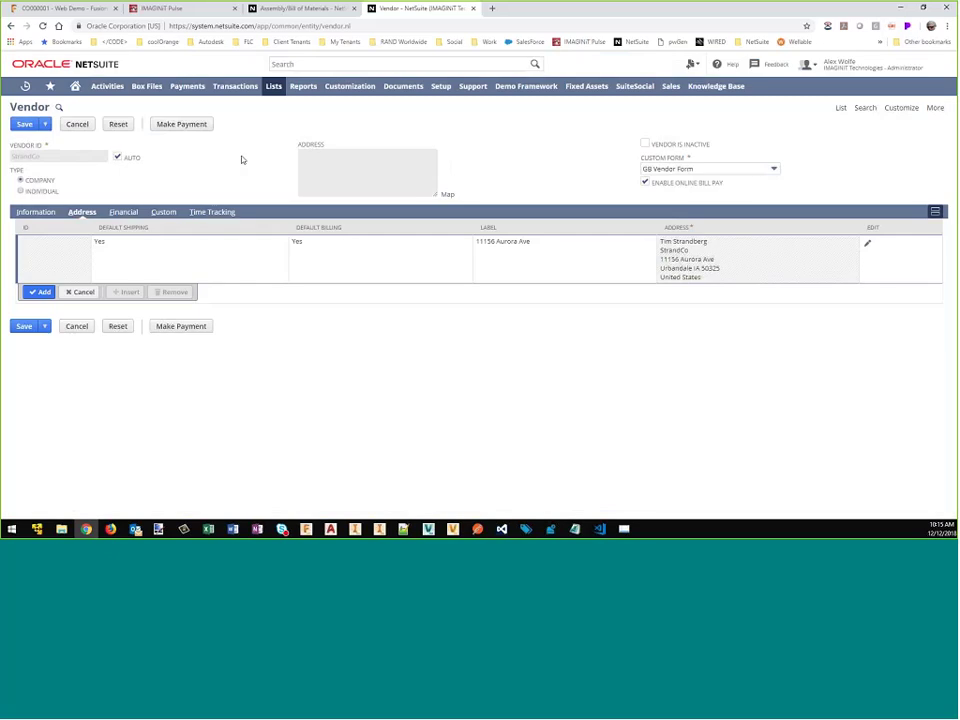
Step: Save the StrandCo vendor record and return to the CO000001 change order tab
{"action": "left_click", "coordinate": [25, 128]}
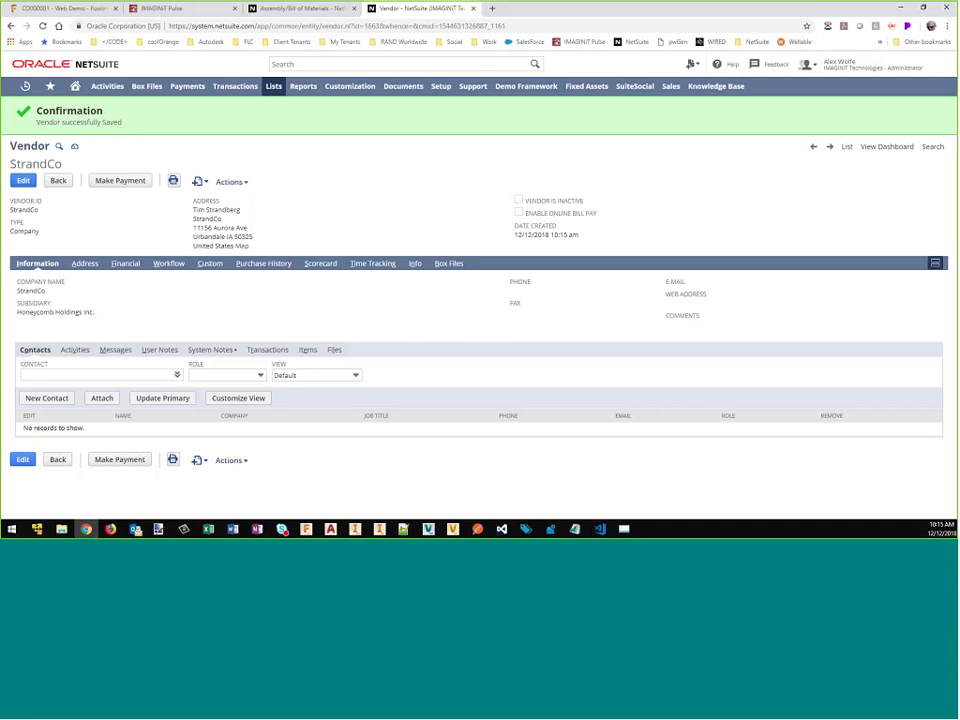
{"action": "left_click", "coordinate": [62, 9]}
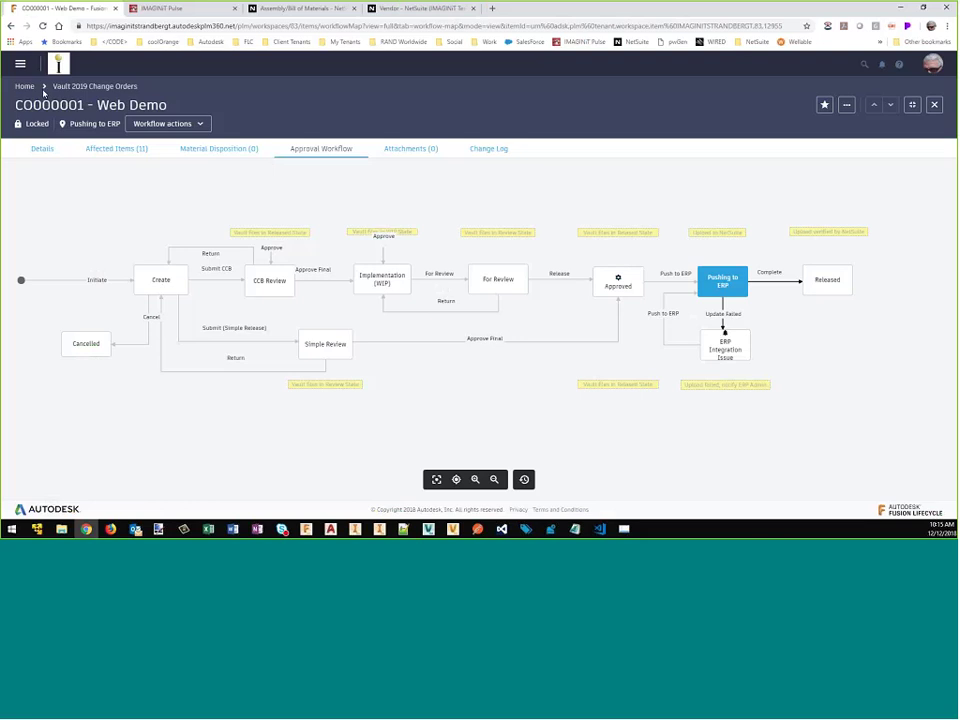
Step: Refresh IMAGINIT Pulse requests to confirm StrandCo's NS Vendor to FLC Supplier sync is Complete, then return to CO000001
{"action": "left_click", "coordinate": [195, 10]}
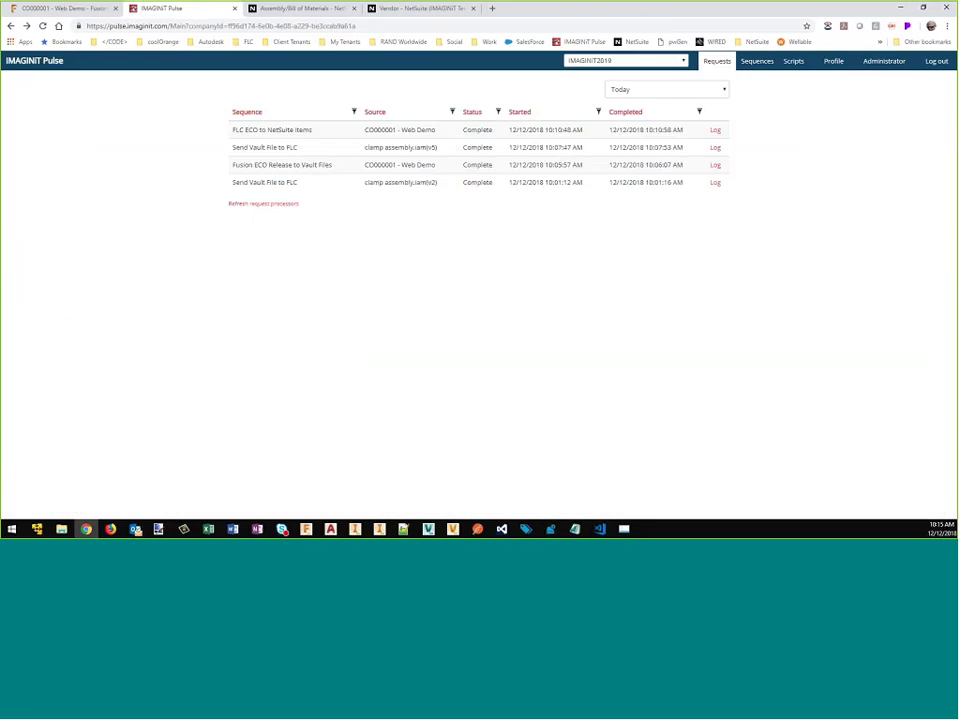
{"action": "left_click", "coordinate": [714, 62]}
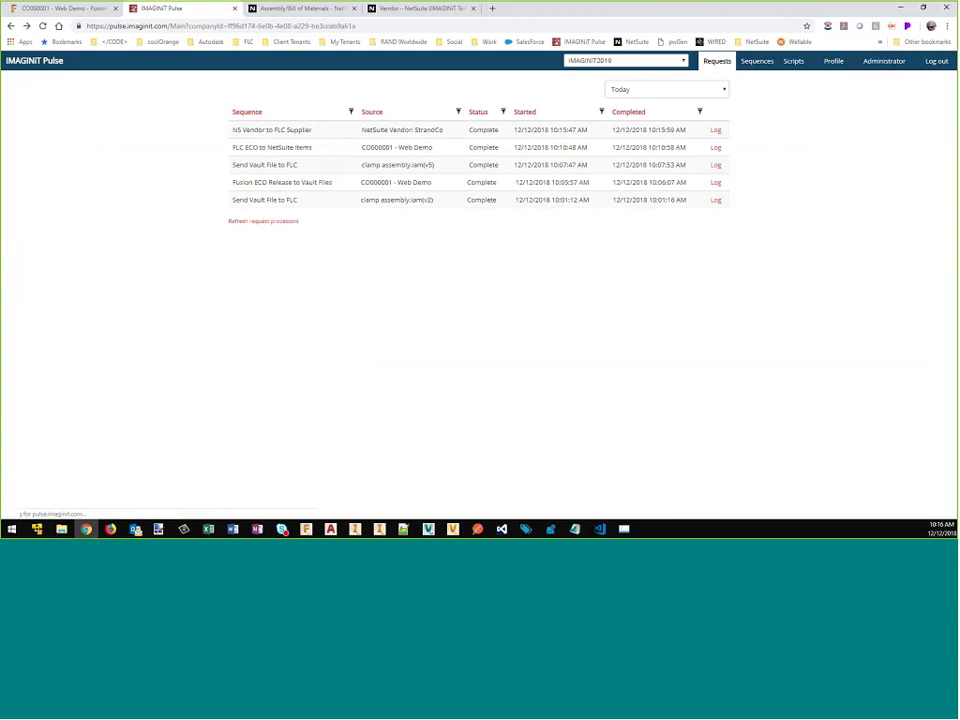
{"action": "left_click", "coordinate": [56, 12]}
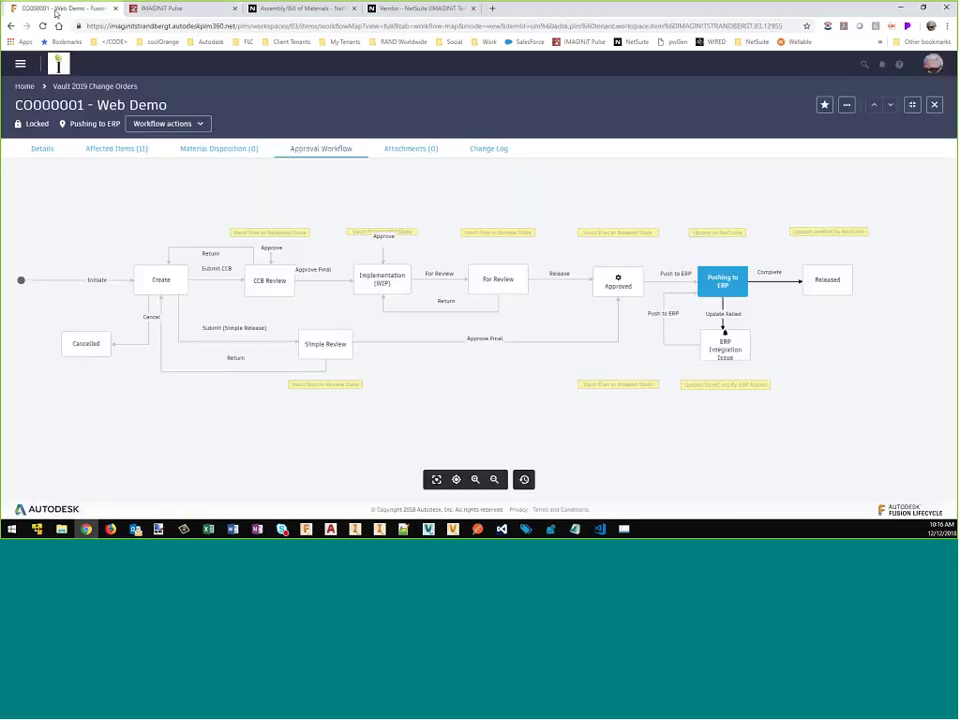
Step: Open IMAGINIT Pulse & Vault 2019 > 2019 Suppliers and select StrandCo's supplier number SUP-000001
{"action": "left_click", "coordinate": [20, 63]}
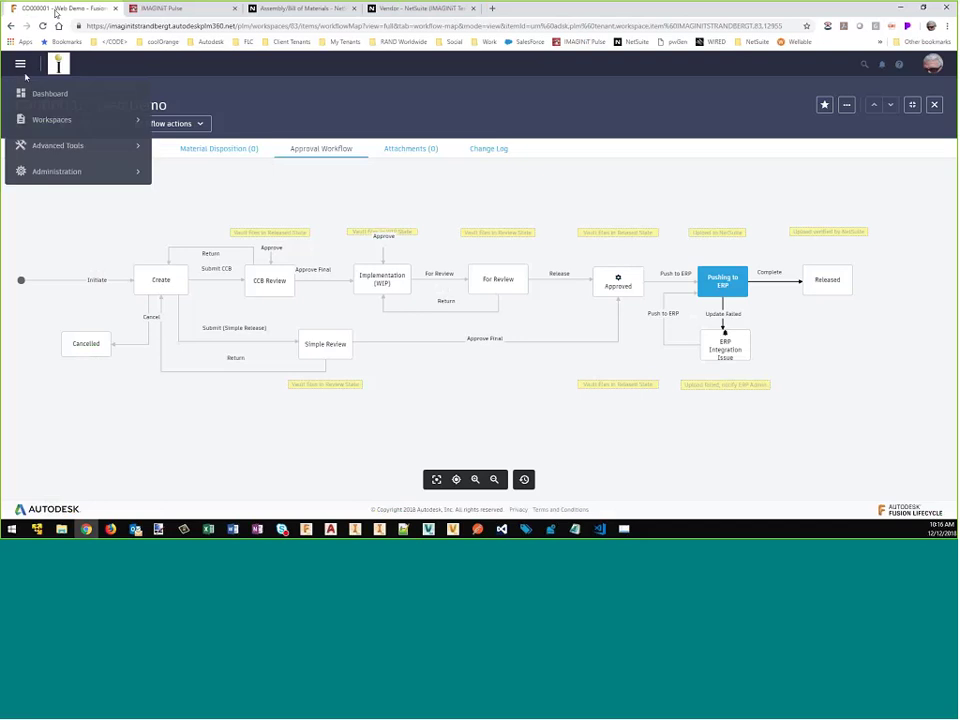
{"action": "left_click", "coordinate": [40, 122]}
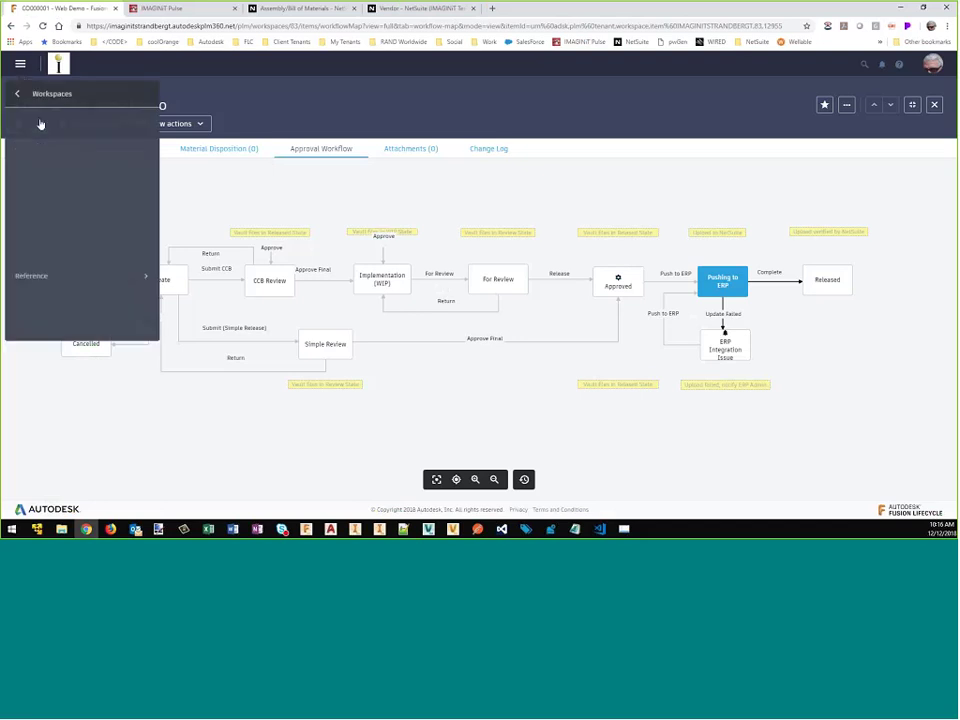
{"action": "left_click", "coordinate": [42, 120]}
{"action": "left_click", "coordinate": [47, 193]}
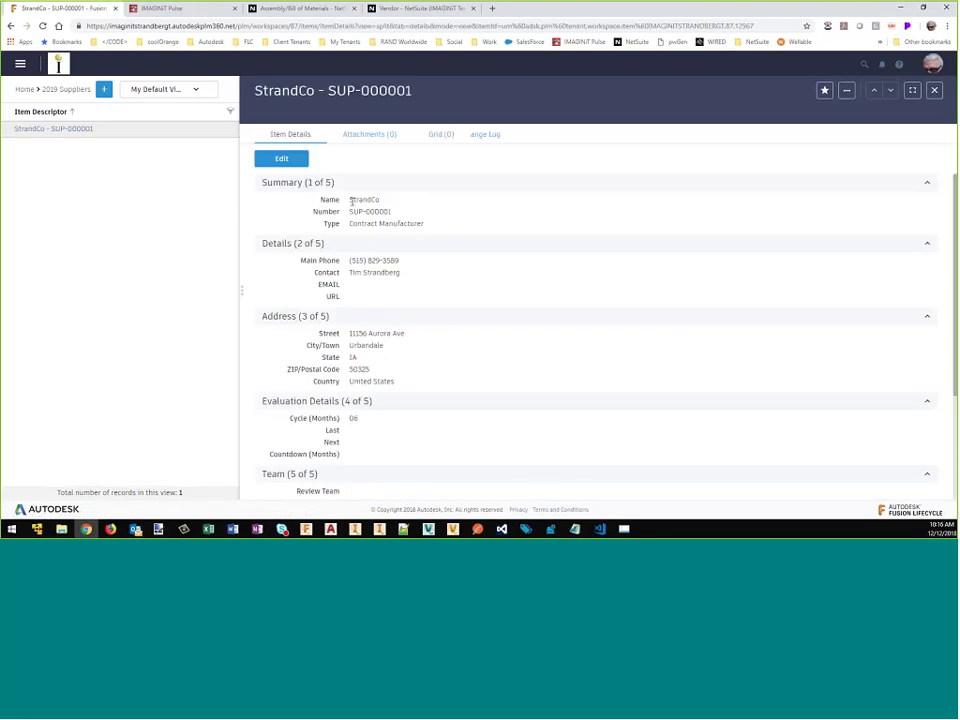
{"action": "left_click_drag", "start_coordinate": [349, 211], "coordinate": [400, 216]}
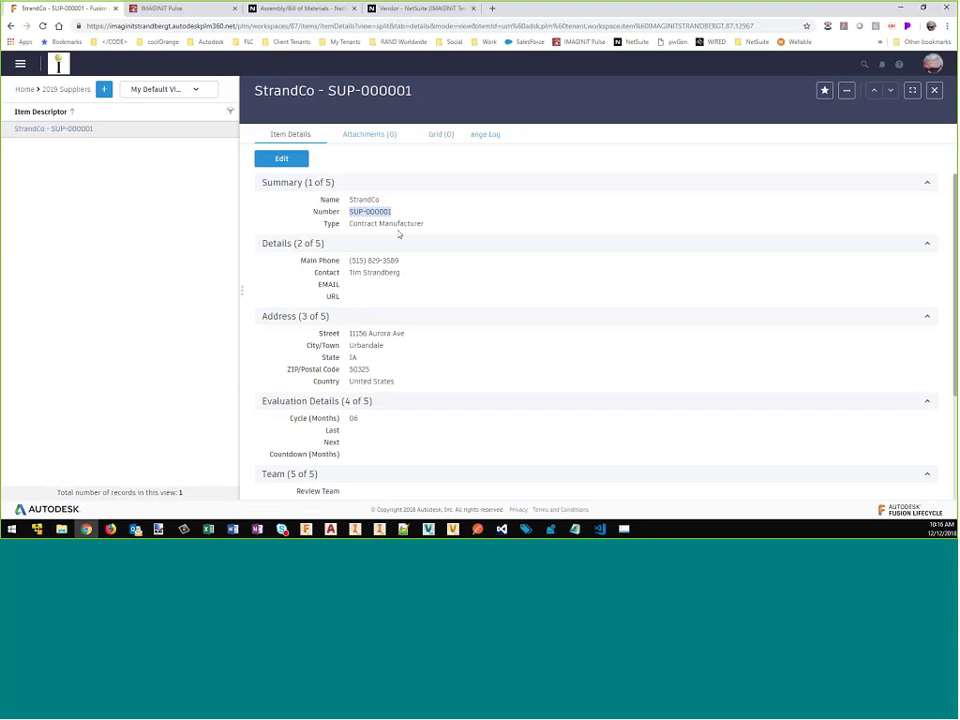